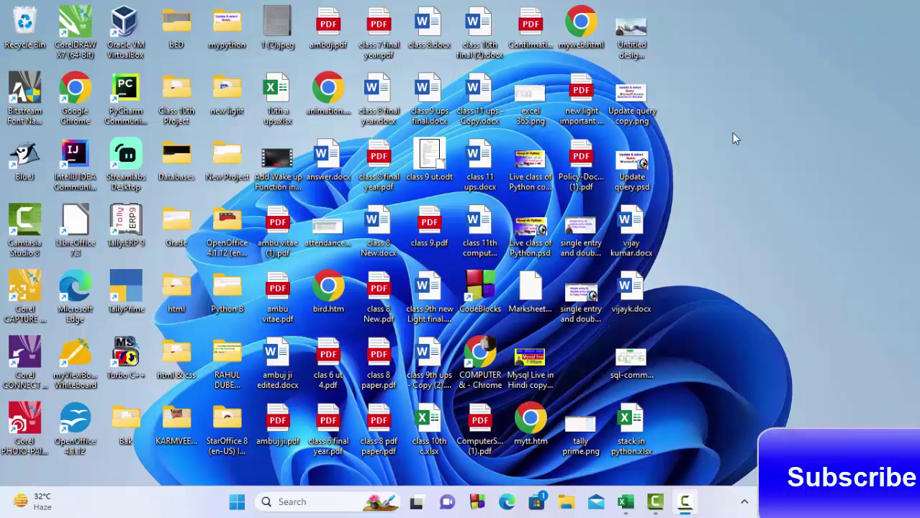
- Refresh the desktop several times from its right-click menu
right_click(744, 185)
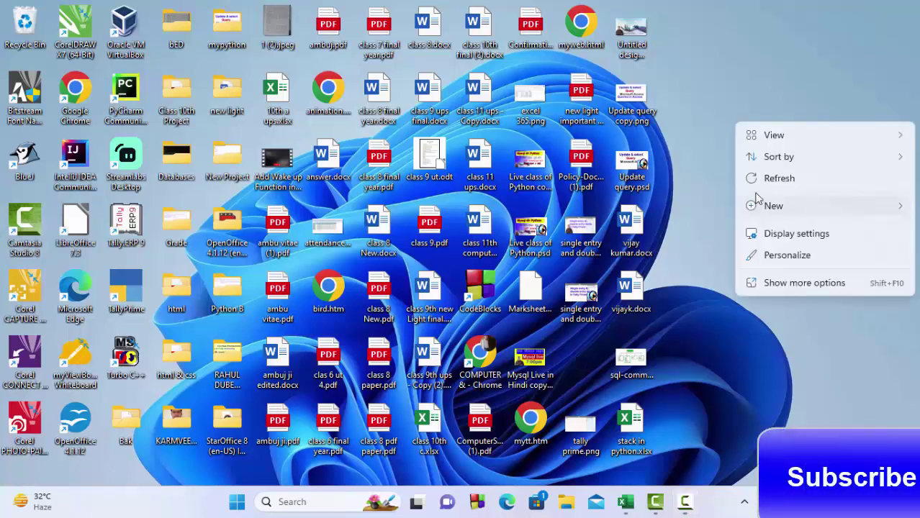
click(765, 180)
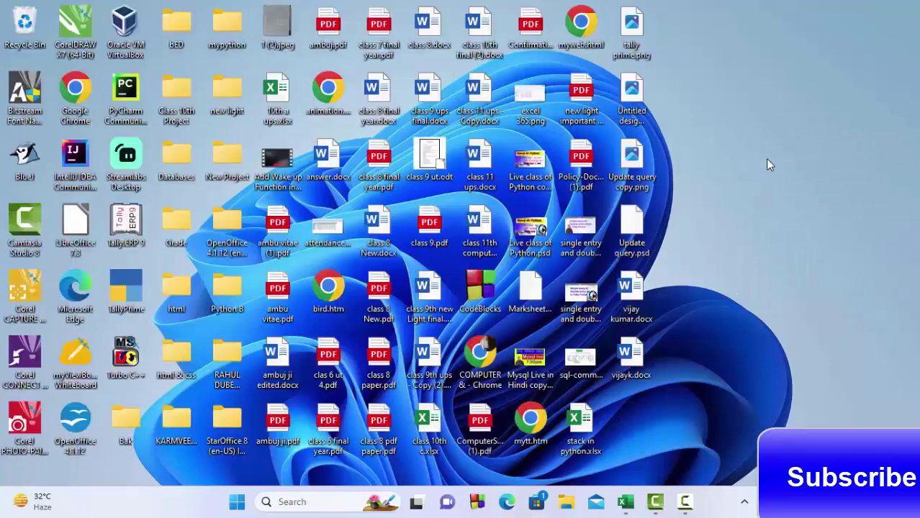
right_click(766, 156)
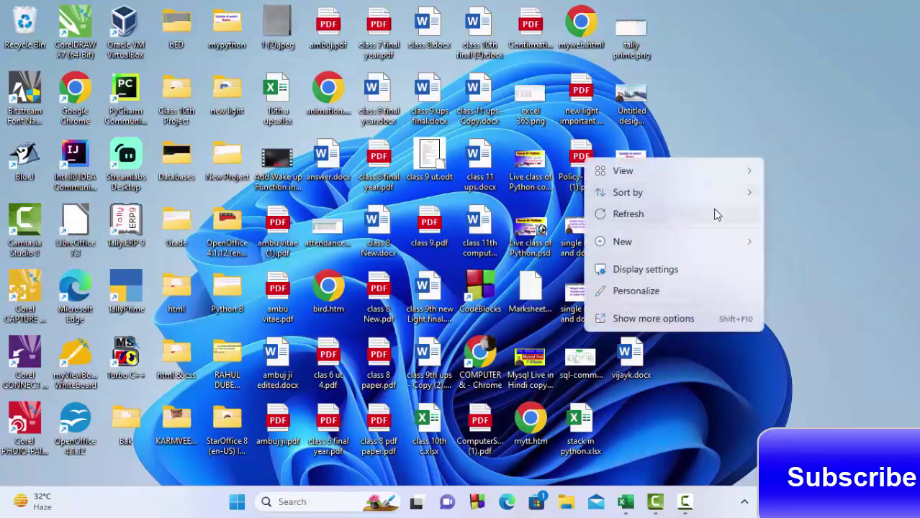
click(713, 211)
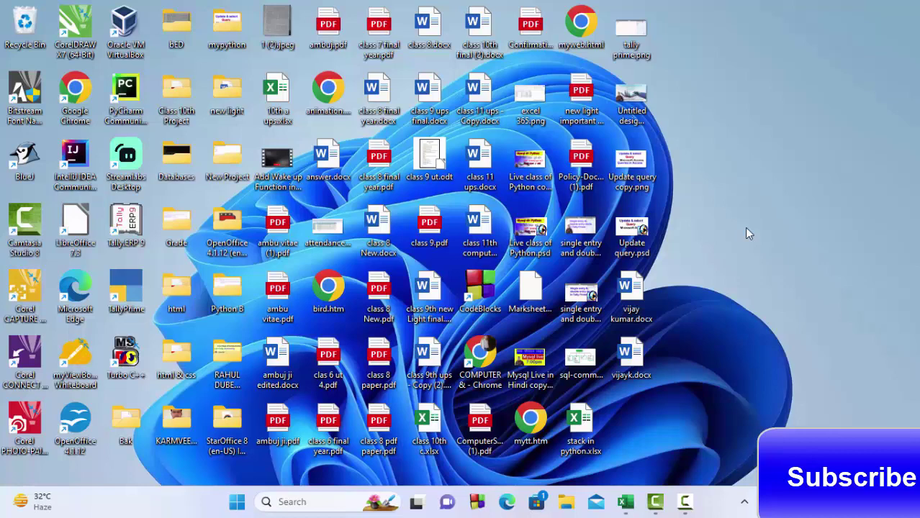
right_click(738, 84)
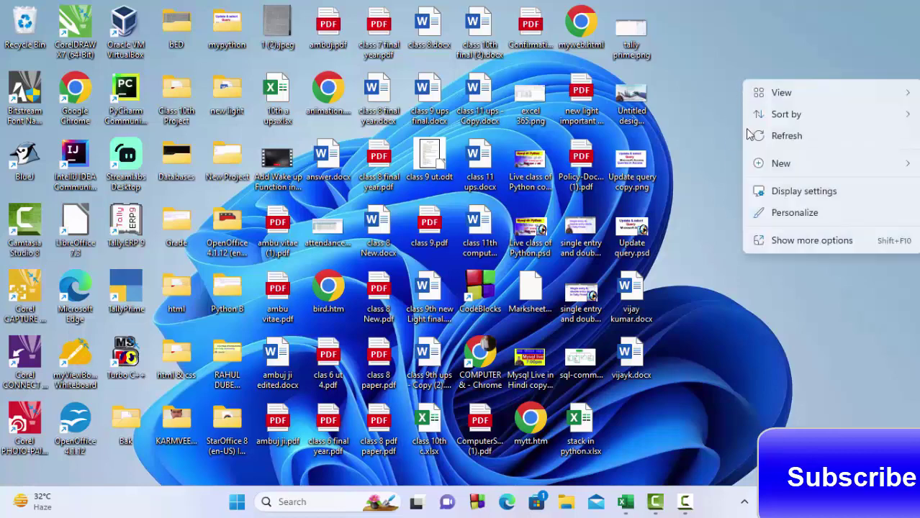
click(752, 135)
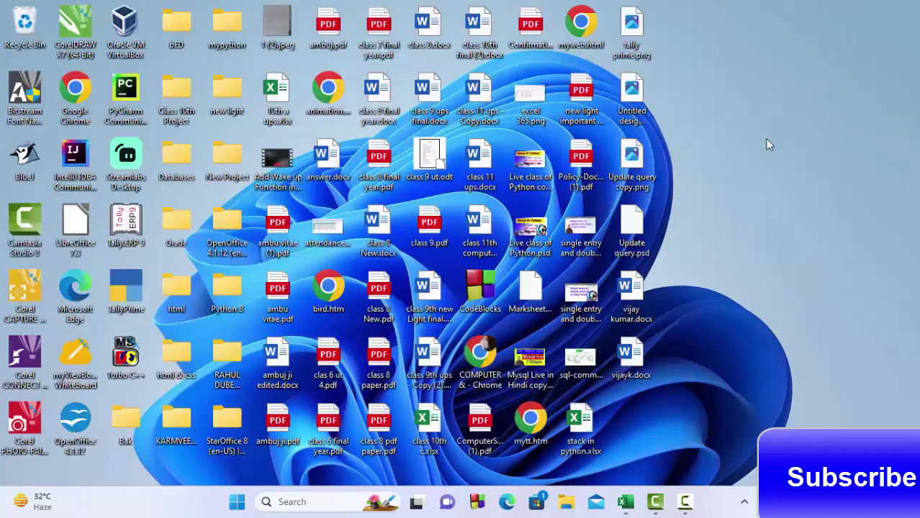
right_click(742, 87)
click(692, 154)
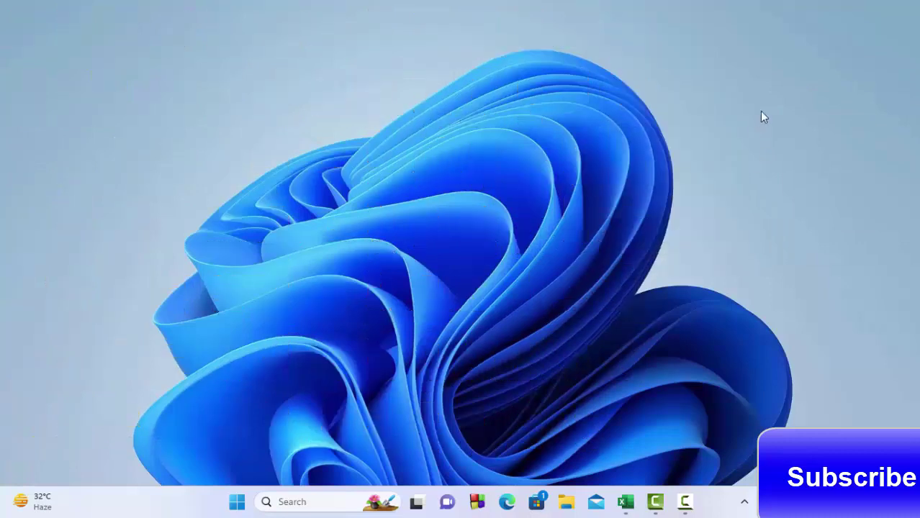
right_click(759, 112)
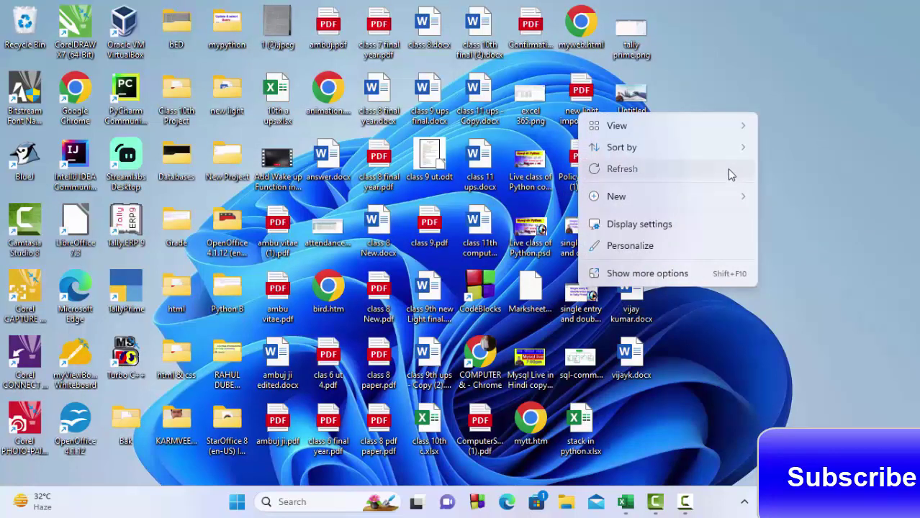
click(729, 169)
right_click(749, 149)
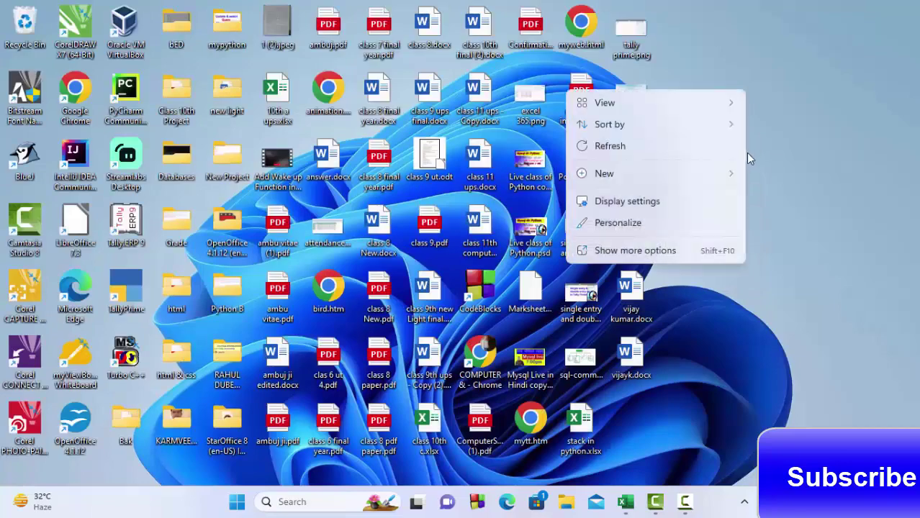
click(670, 147)
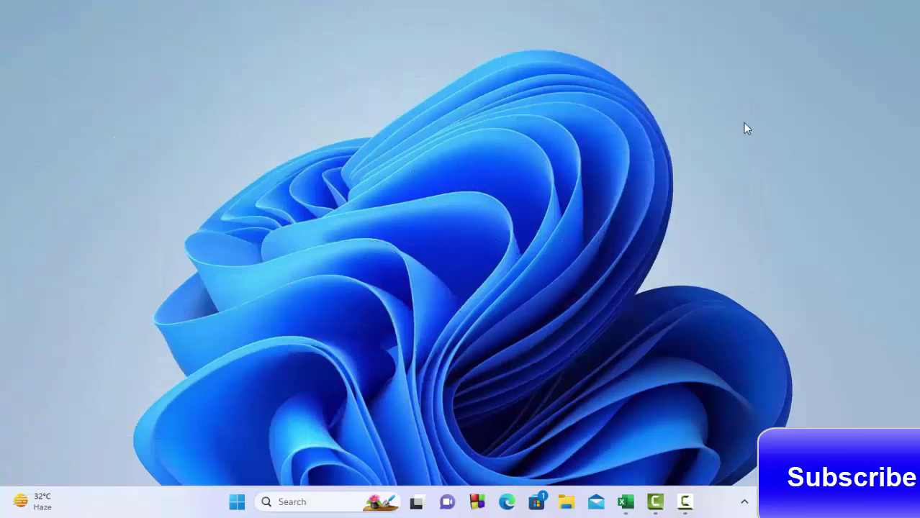
right_click(745, 104)
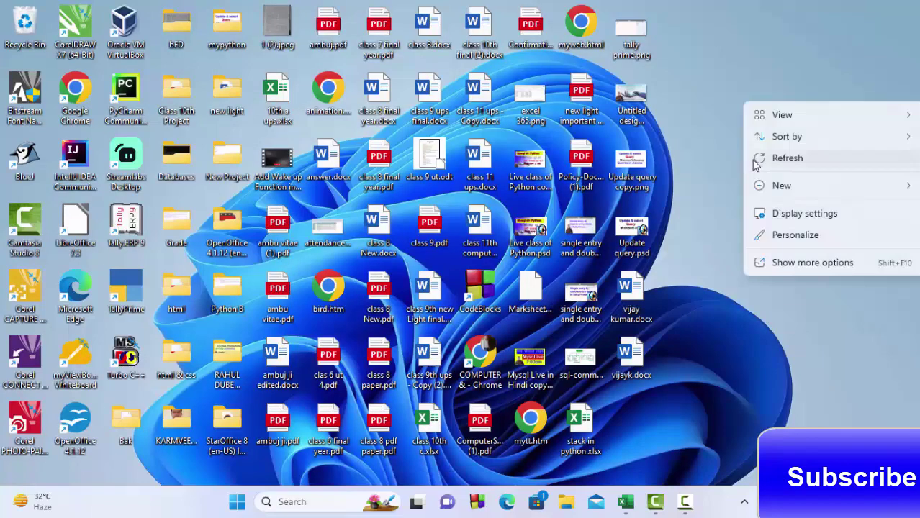
click(752, 164)
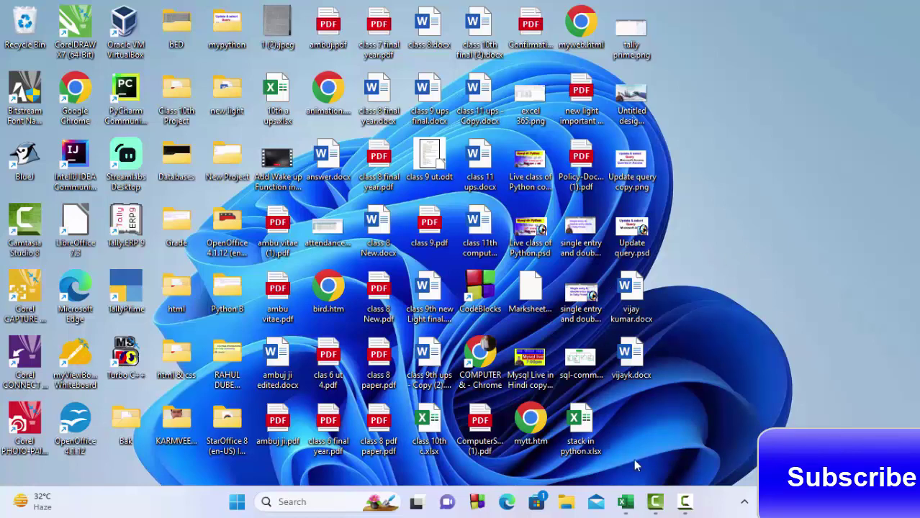
- Bring the student marks workbook forward and step down through the student names in column A
click(626, 501)
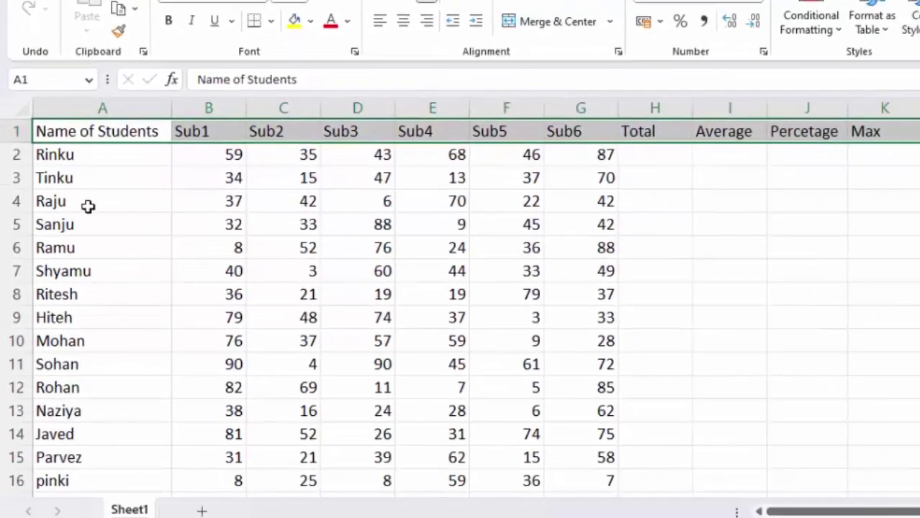
click(77, 151)
key(Down)
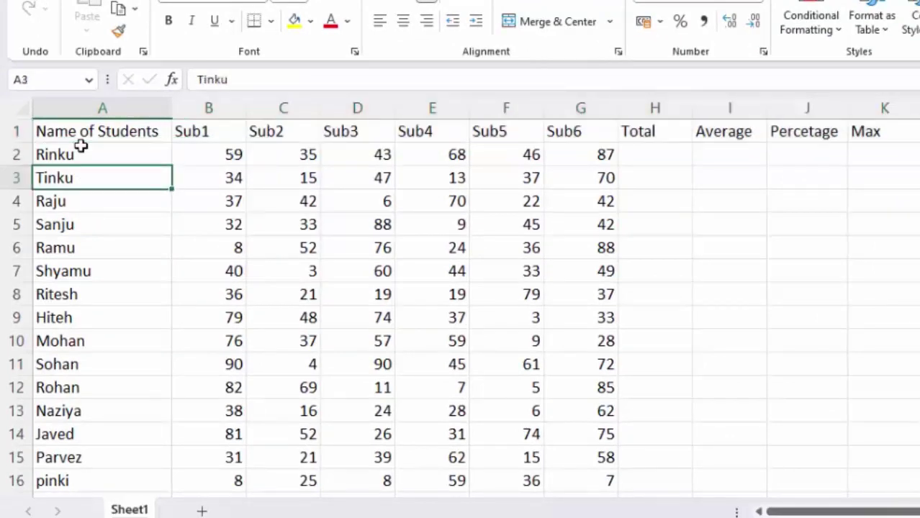
key(Down)
key(Down)
key(Down)
key(Down)
key(Down)
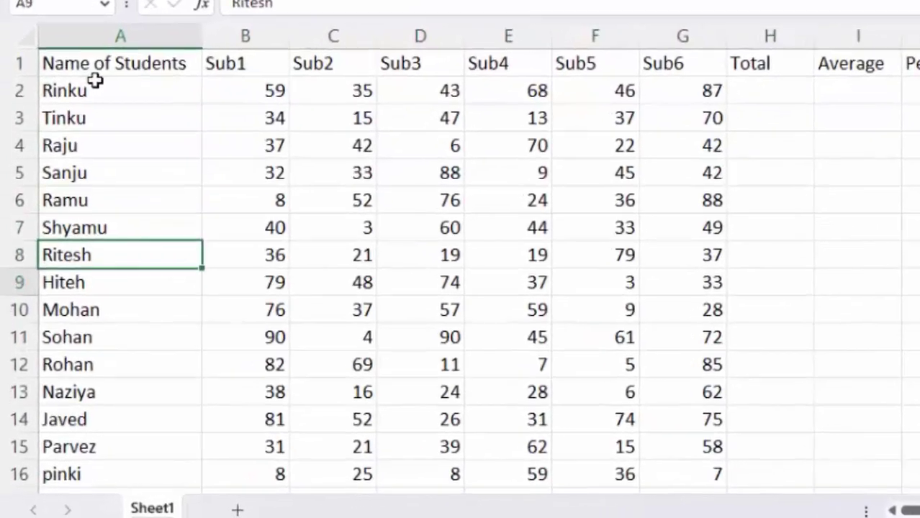
key(Down)
key(Down)
key(Down)
key(Down)
key(Down)
key(Down)
key(Down)
key(Down)
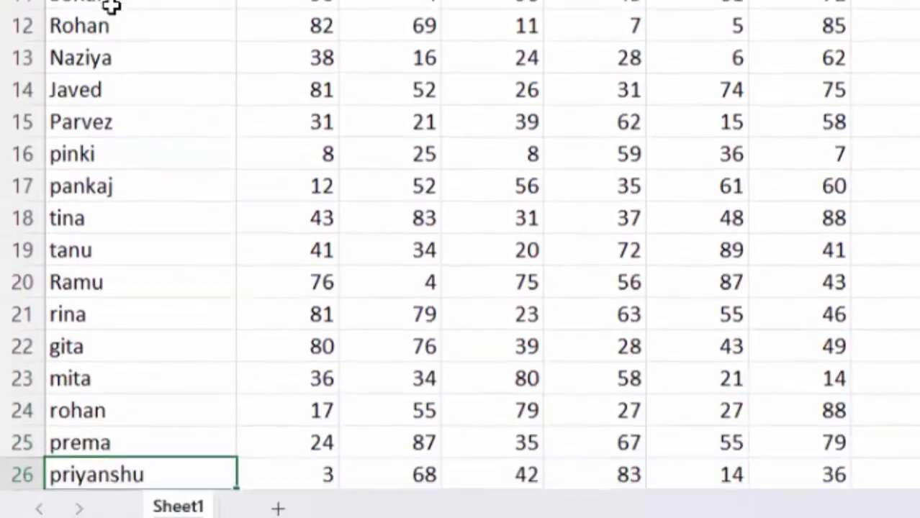
key(Down)
key(Down)
key(Down)
key(Down)
key(Down)
key(Down)
key(Down)
key(Down)
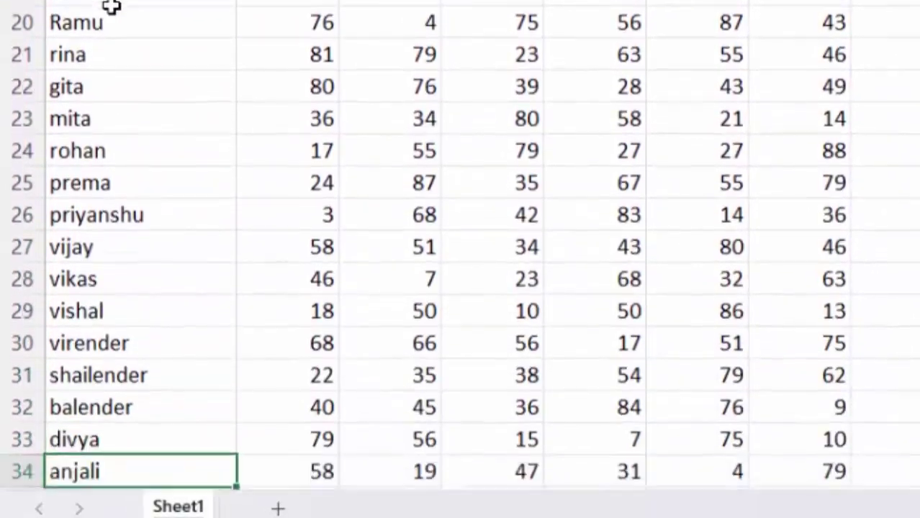
key(Down)
key(Down)
key(Down)
key(Down)
key(Down)
key(Down)
key(Down)
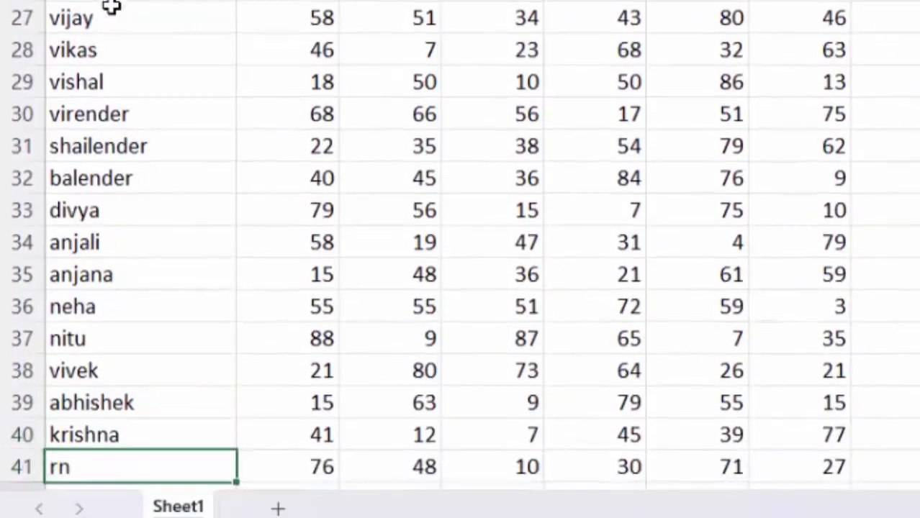
key(Down)
key(Down)
key(Down)
key(Down)
key(Down)
key(Down)
key(Down)
key(Down)
key(Down)
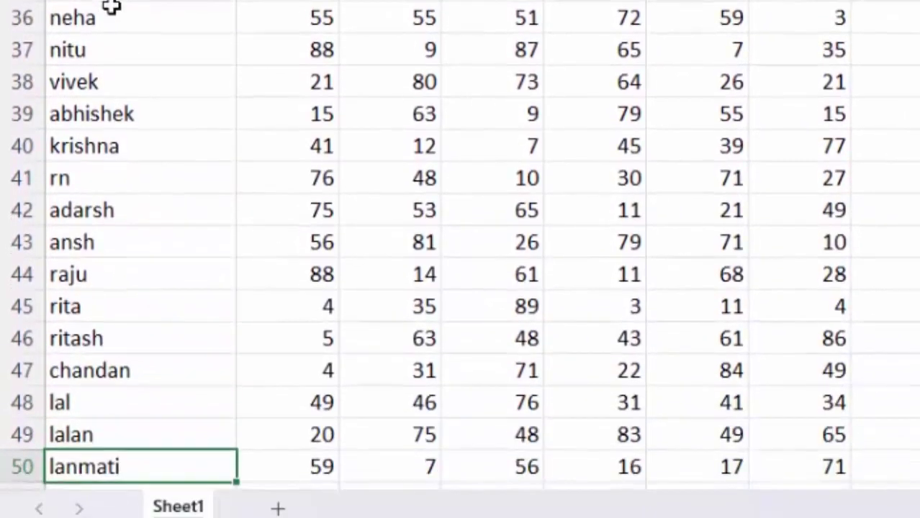
key(Down)
key(Down)
key(Down)
key(Down)
key(Down)
key(Down)
key(Down)
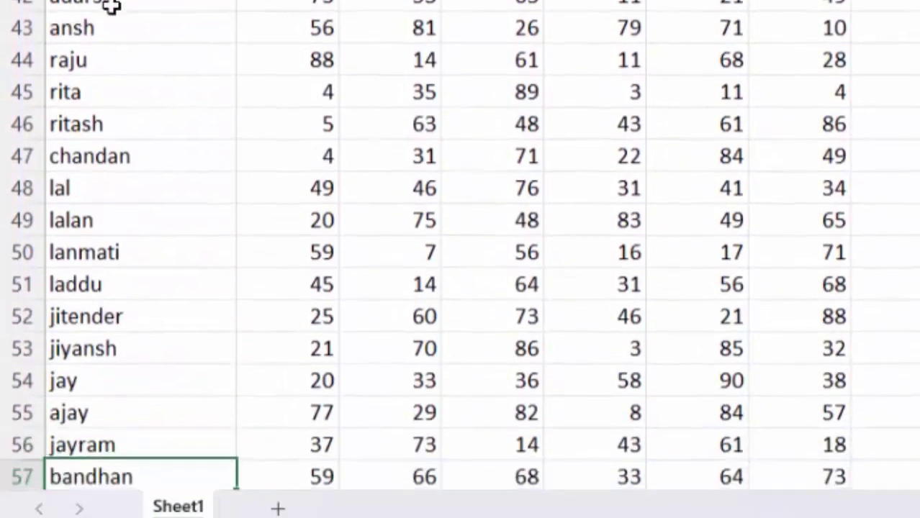
key(Down)
key(Down)
key(Down)
key(Down)
key(Down)
key(Down)
key(Down)
- Return toward the top of the list and select the Total cell H2
key(Up)
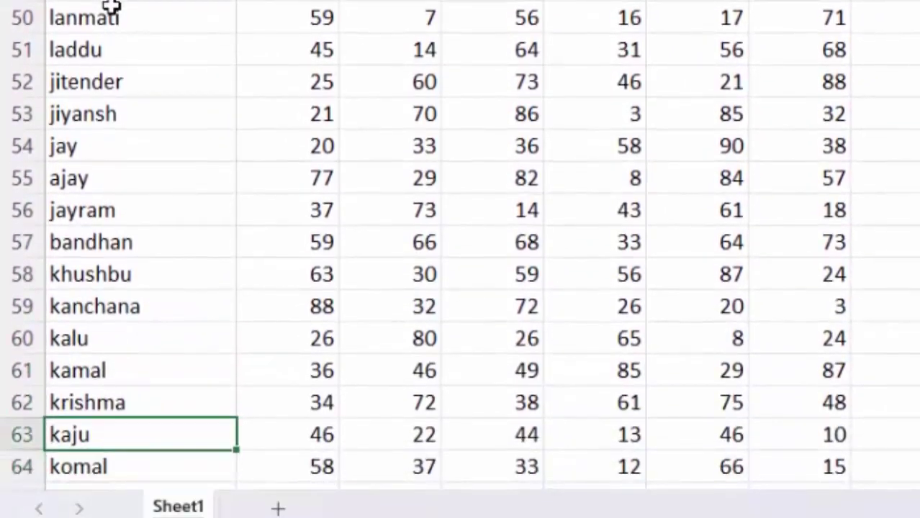
key(Up)
key(Up)
key(Up)
key(Up)
key(Up)
key(Up)
key(Up)
key(Up)
key(Up)
key(Up)
key(Up)
key(Up)
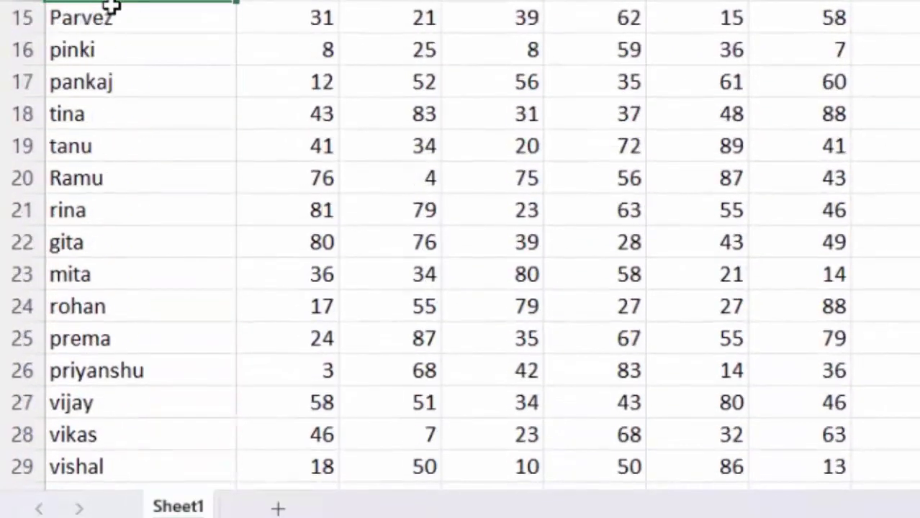
key(Up)
key(Up)
key(Up)
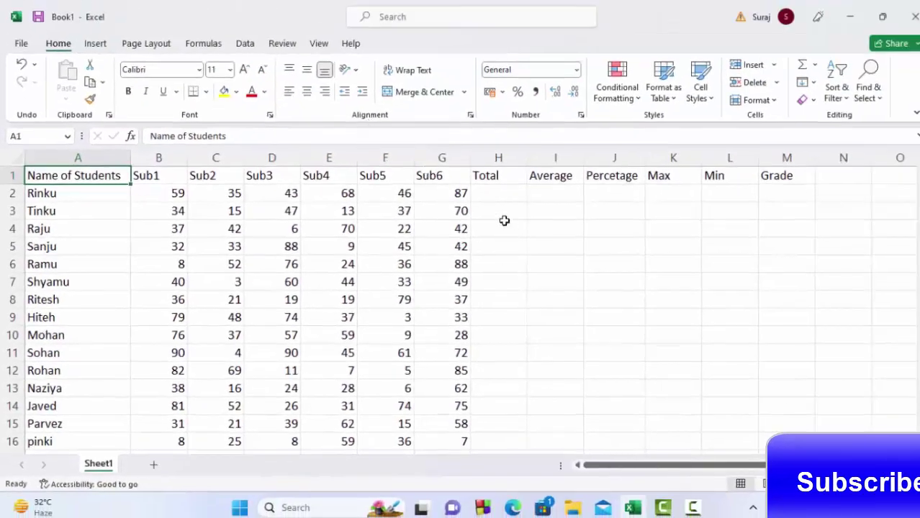
click(499, 192)
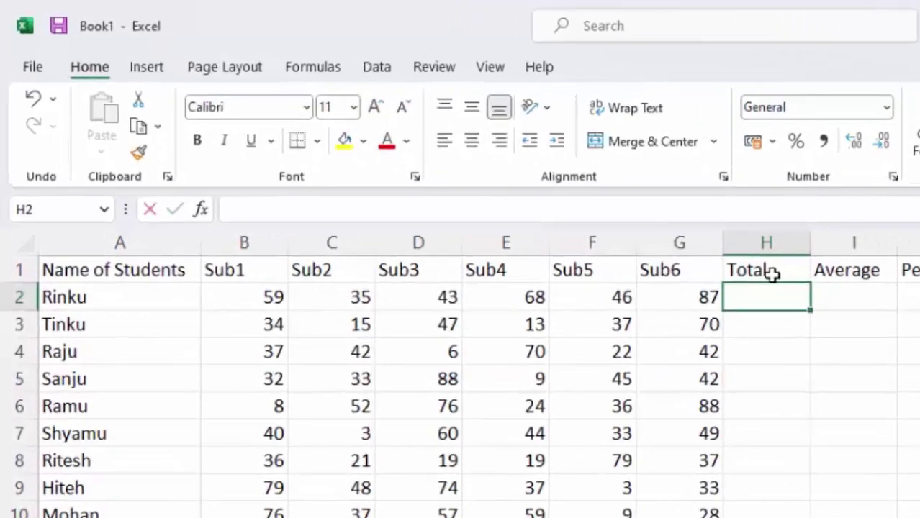
- Enter Rinku's total in H2 as =SUM(B2:G2), giving 338
text(=sum)
key(Tab)
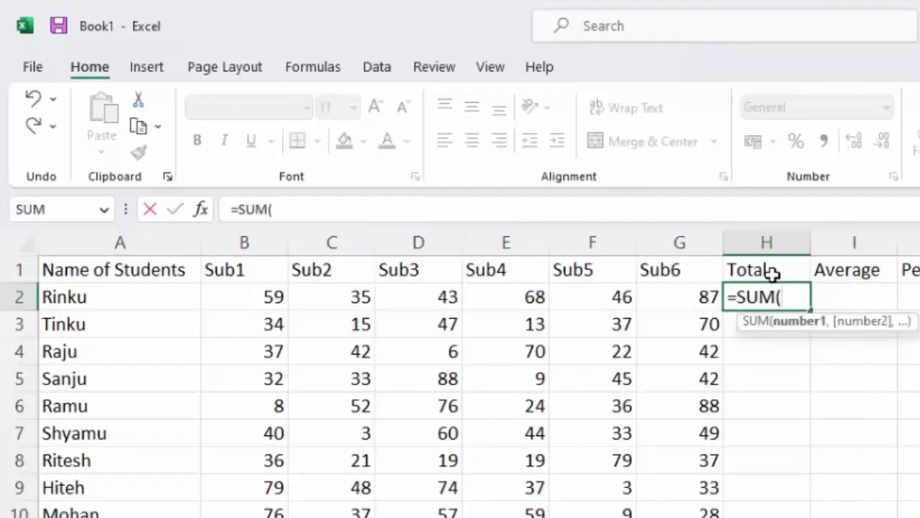
mouse_move(244, 298)
mouse_down()
mouse_move(475, 306)
mouse_move(677, 297)
mouse_up()
text())
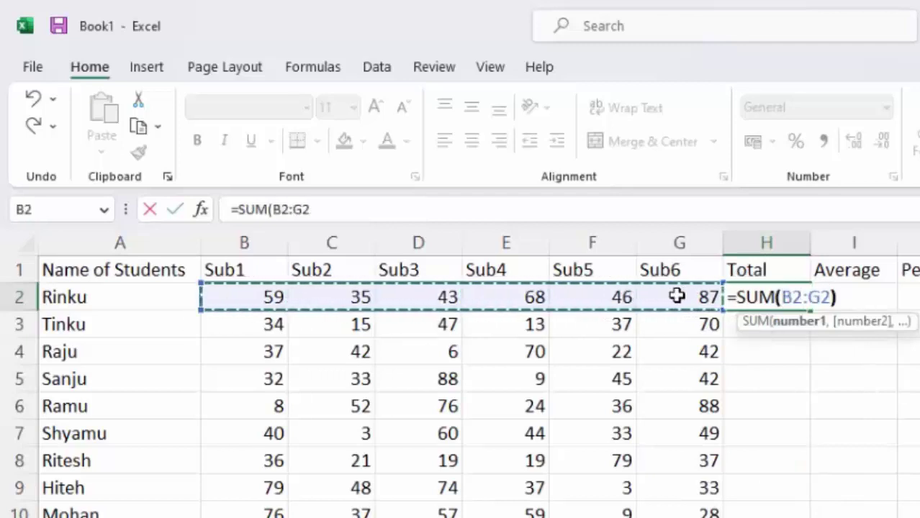
key(Return)
- Enter =AVERAGE(B2:G2) in I2 for an average of 56.3333
click(818, 296)
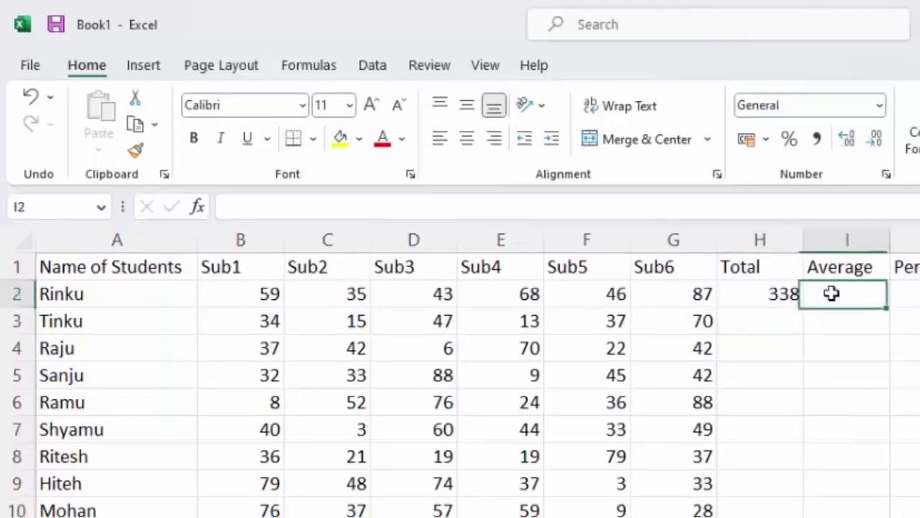
text(=avr)
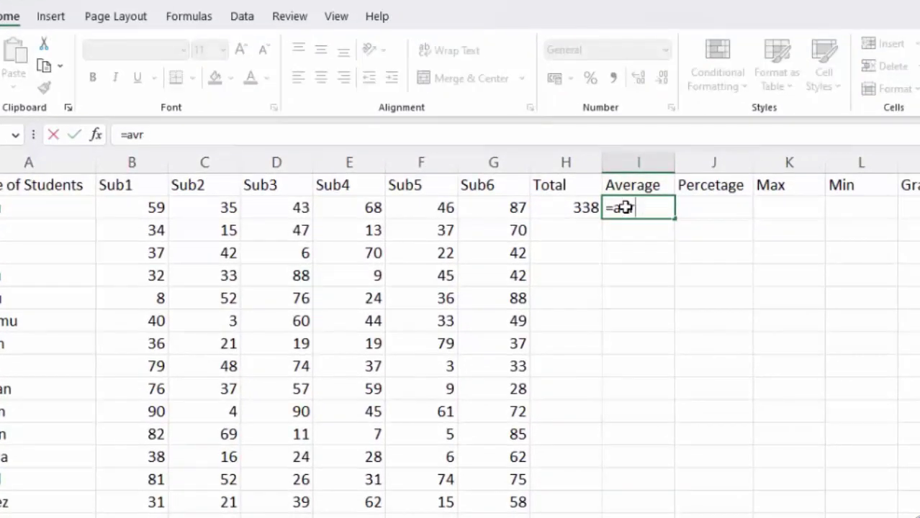
text(e)
text(ra)
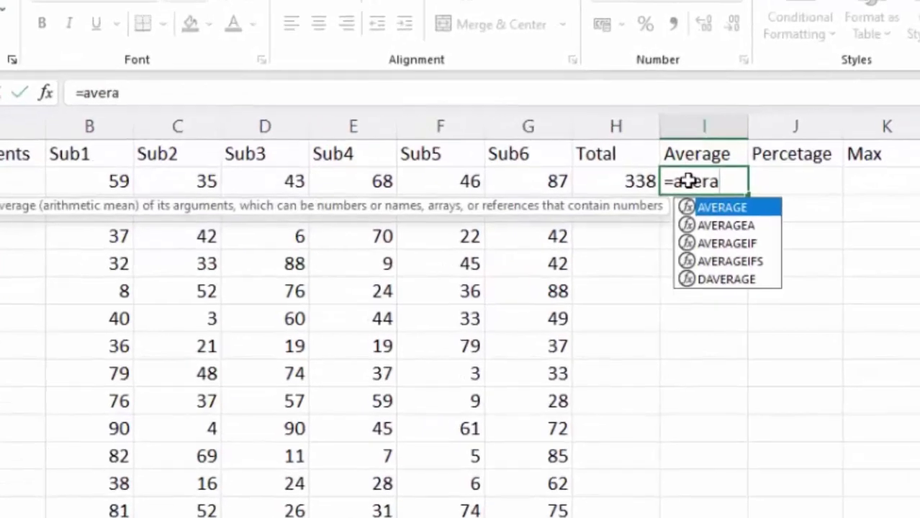
text(ge)
key(Tab)
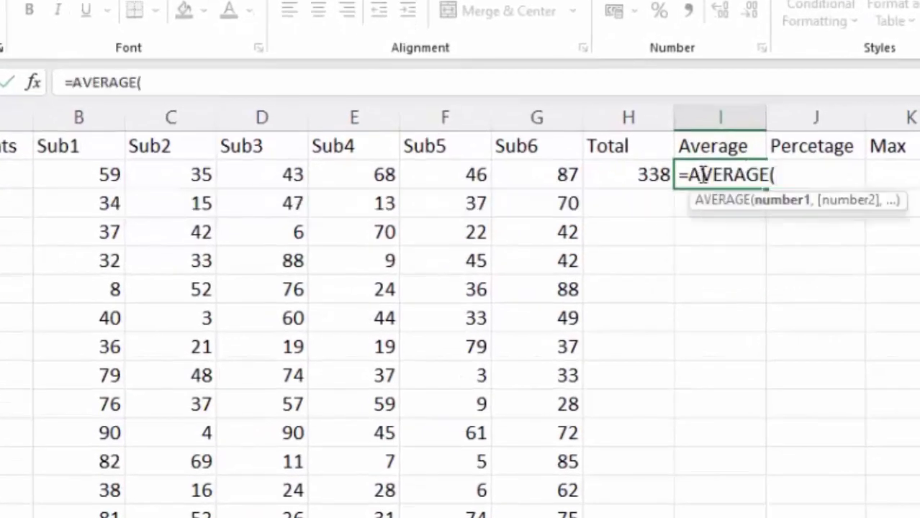
drag(82, 173, 547, 166)
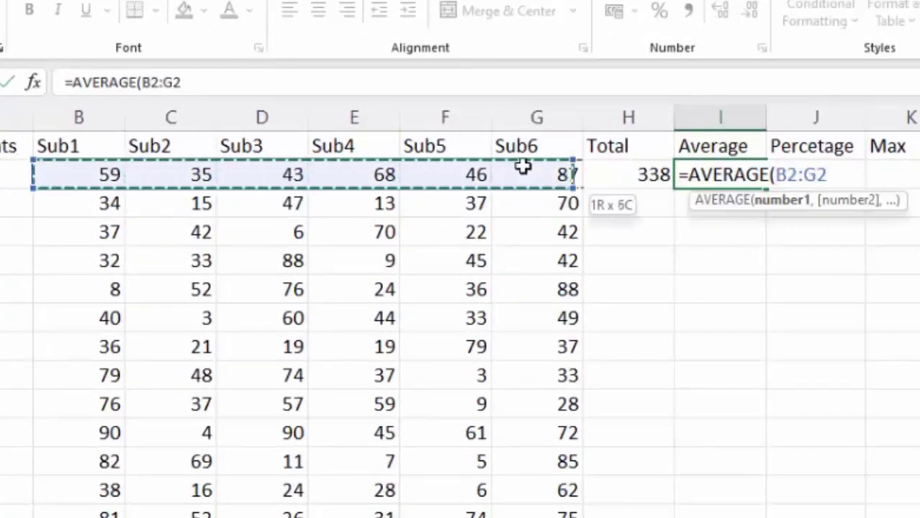
key(Return)
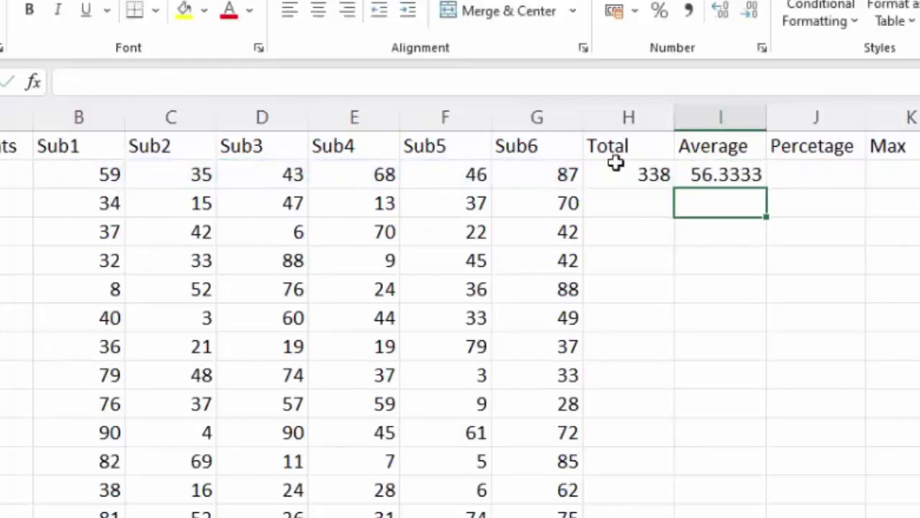
click(828, 171)
- Enter =H2*100/600 in J2, giving a percentage of 56.33333
text(=)
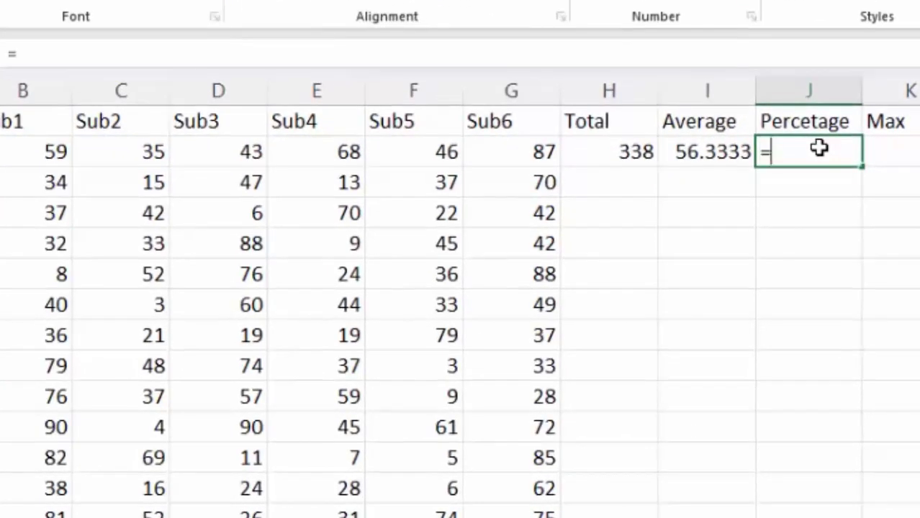
click(625, 149)
text(*)
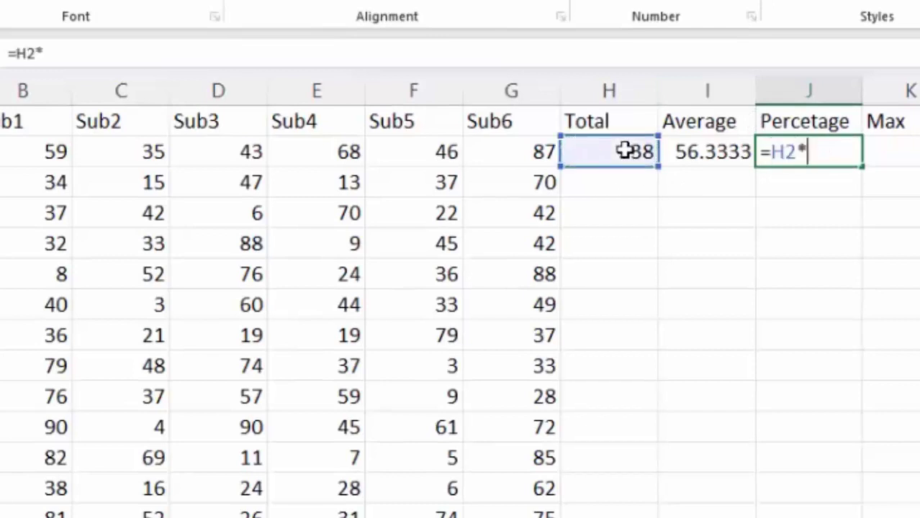
text(100)
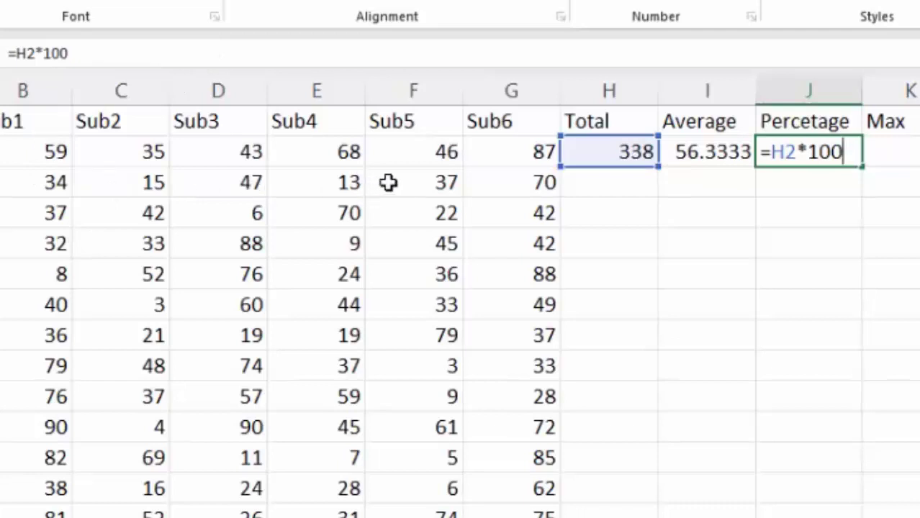
text(/6)
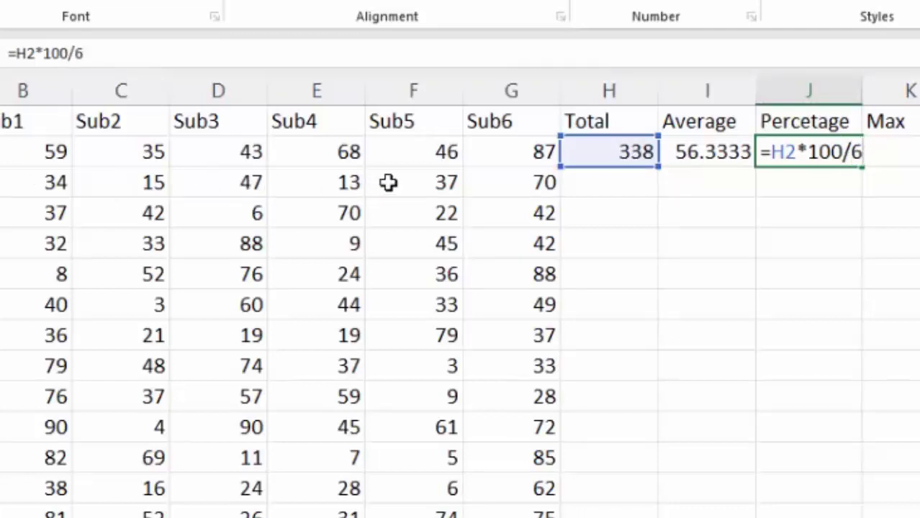
text(00)
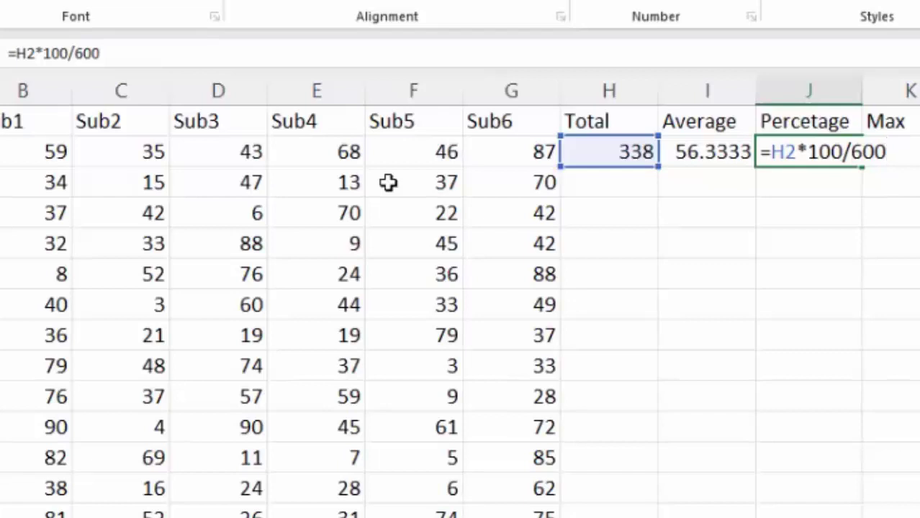
key(Return)
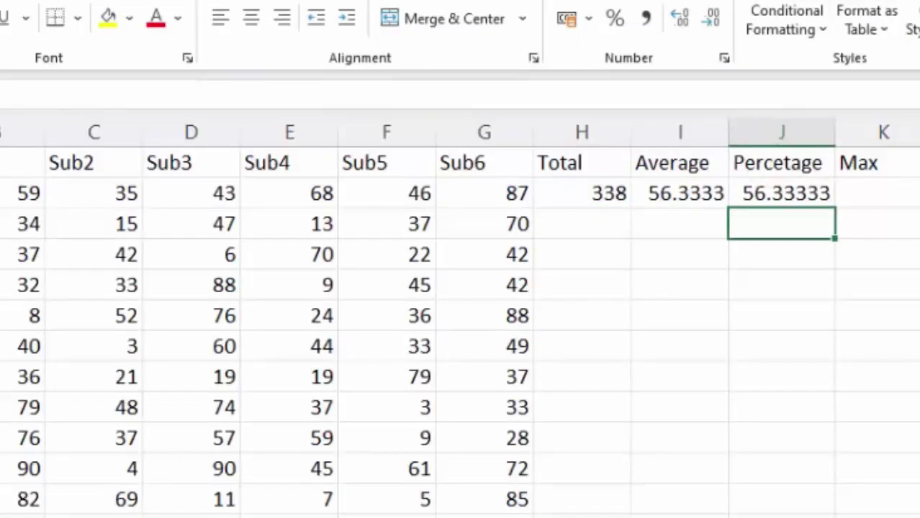
- Compare the average and percentage formulas in I2 and J2, then select Max cell K2
click(696, 195)
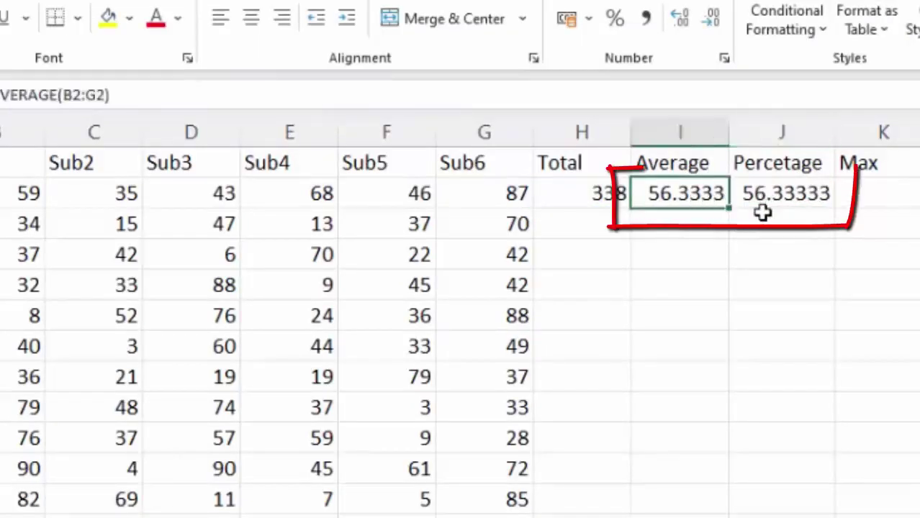
click(813, 199)
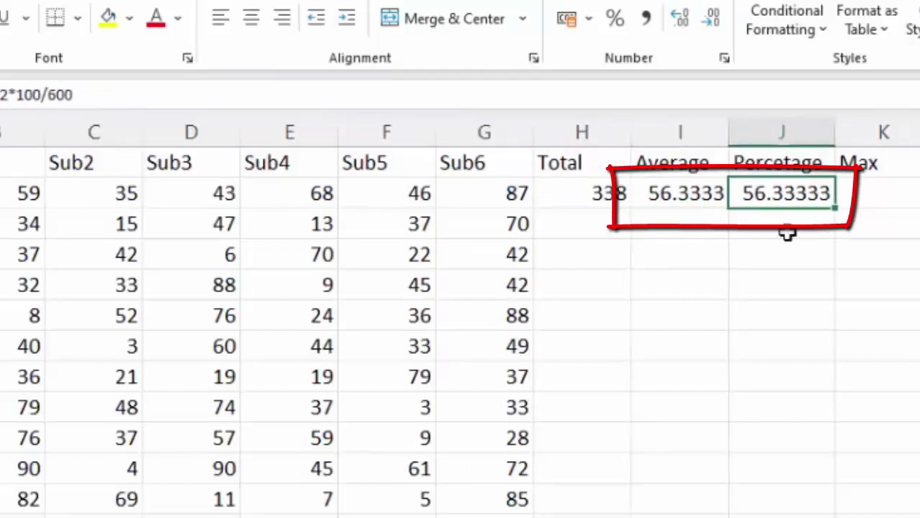
click(669, 191)
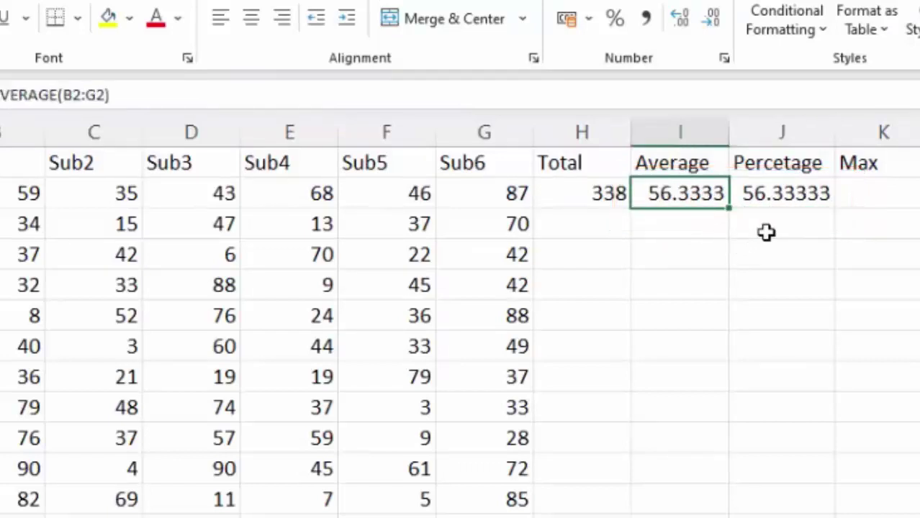
click(897, 196)
- Enter =MAX(B2:G2) in K2 to get Rinku's highest mark, 87
text(=)
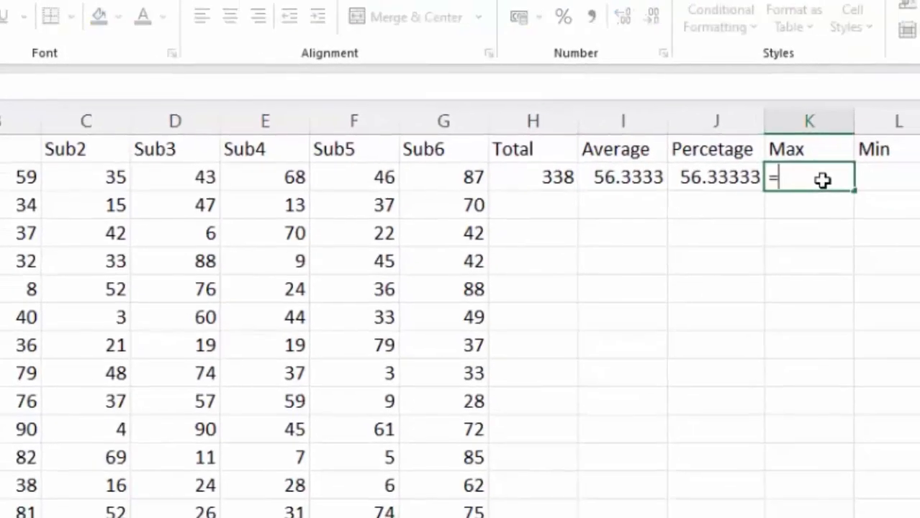
text(ma)
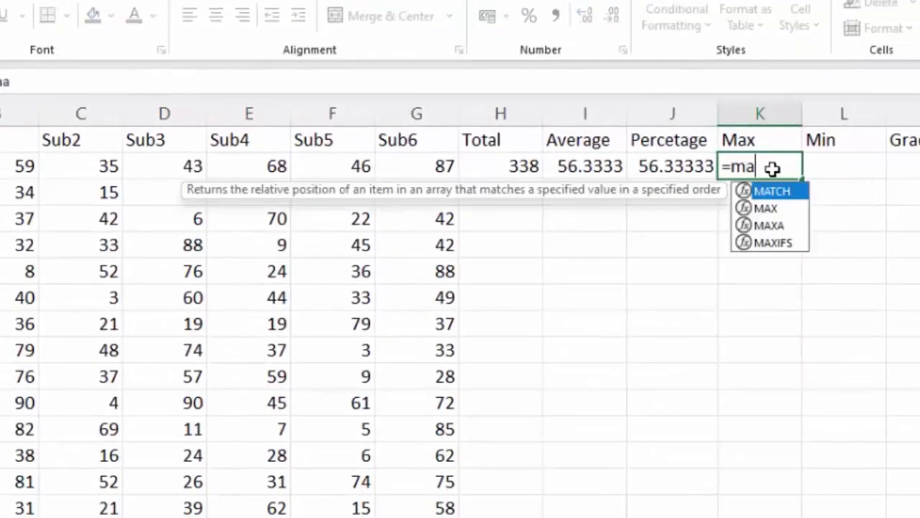
key(Down)
key(Tab)
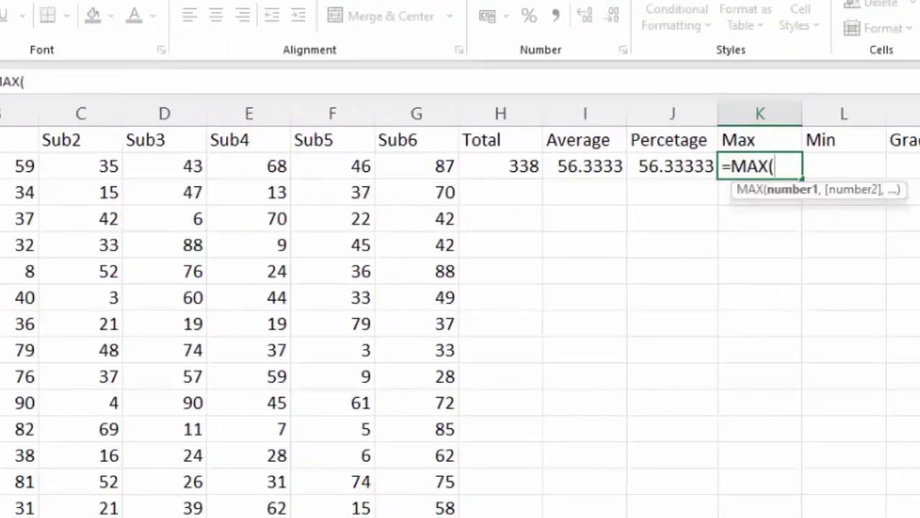
drag(21, 166, 444, 186)
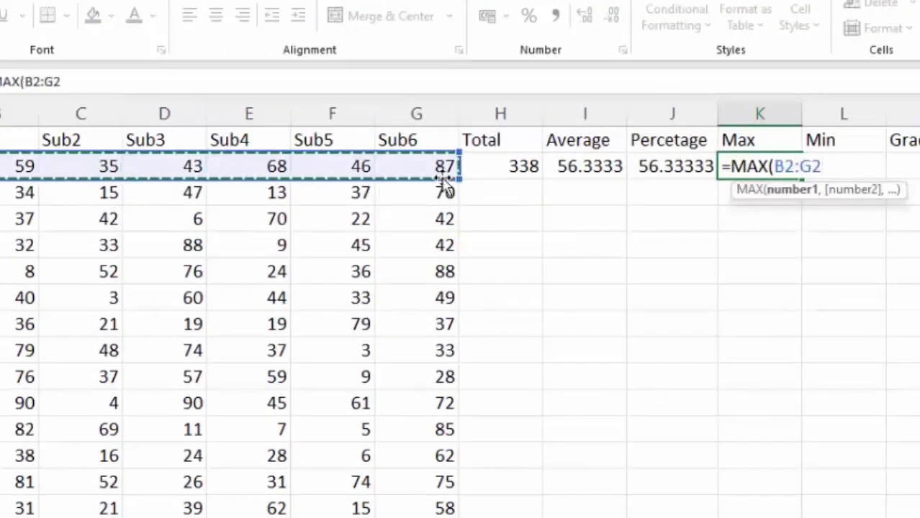
key(BackSpace)
key(BackSpace)
key(BackSpace)
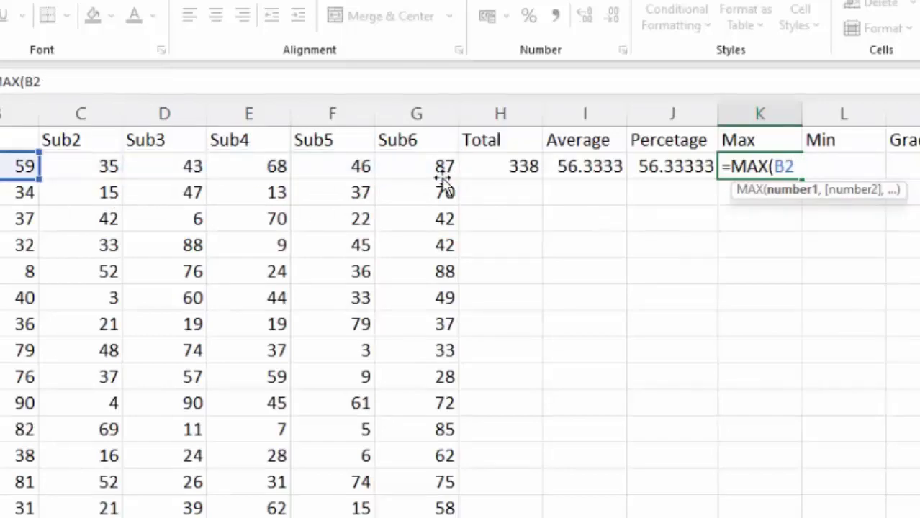
key(BackSpace)
key(BackSpace)
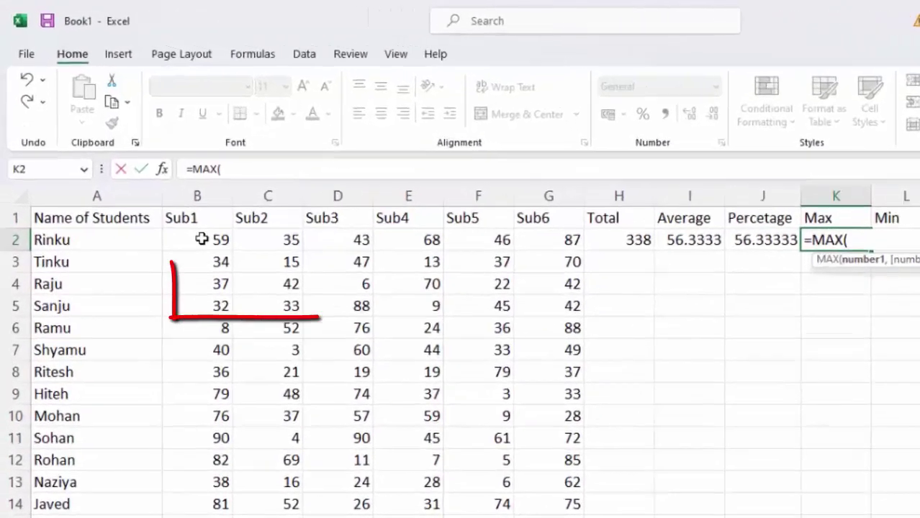
text(b)
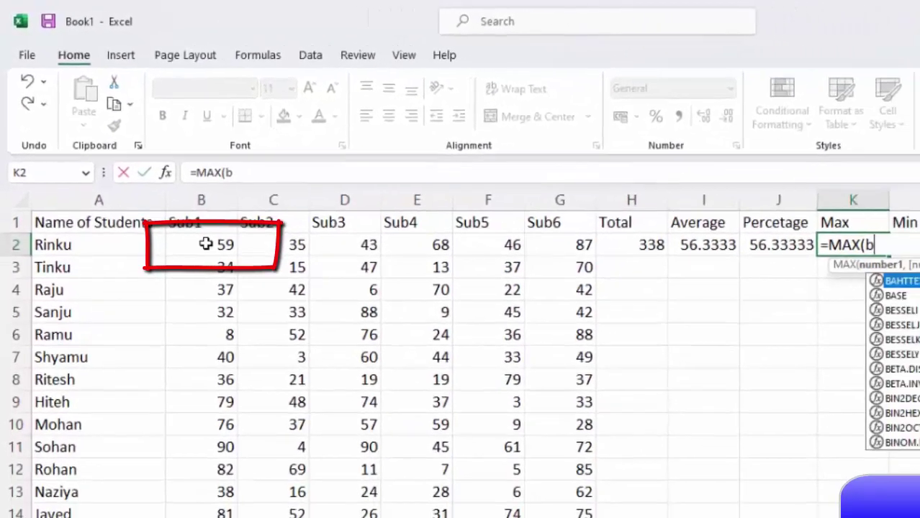
text(2:)
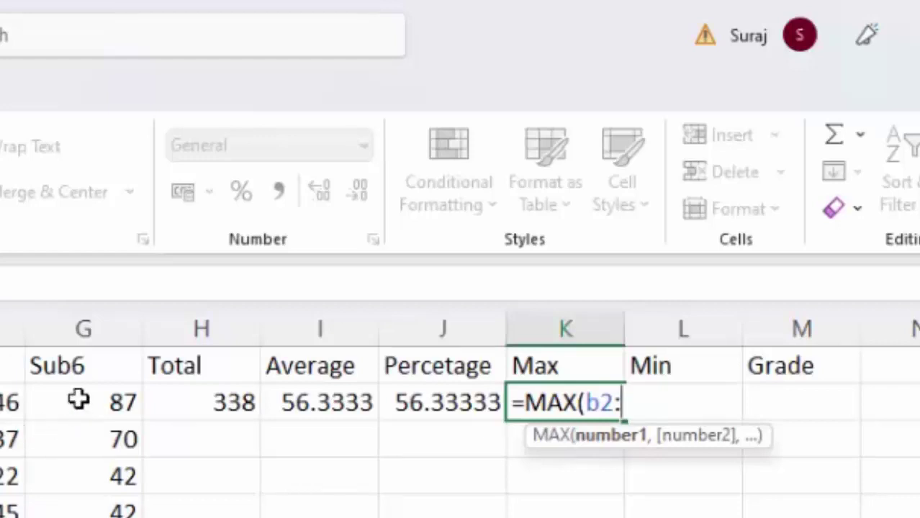
text(g)
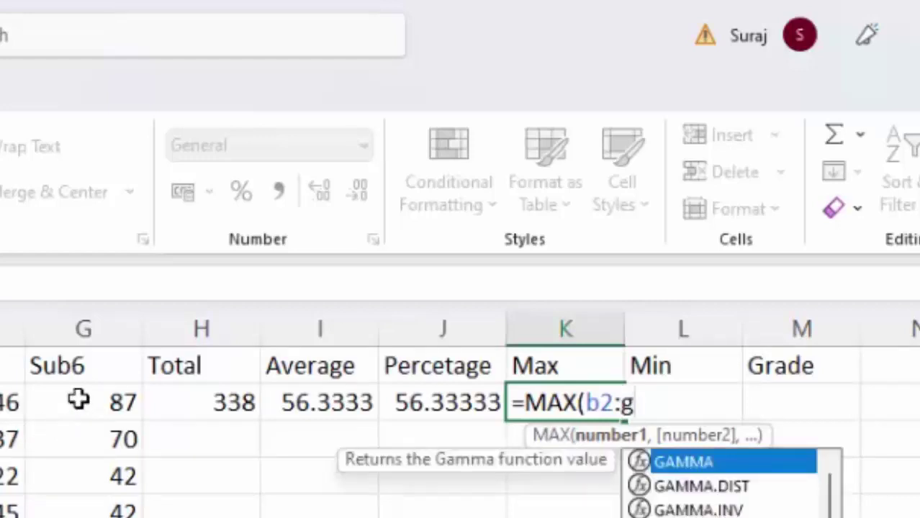
text(2)
key(Return)
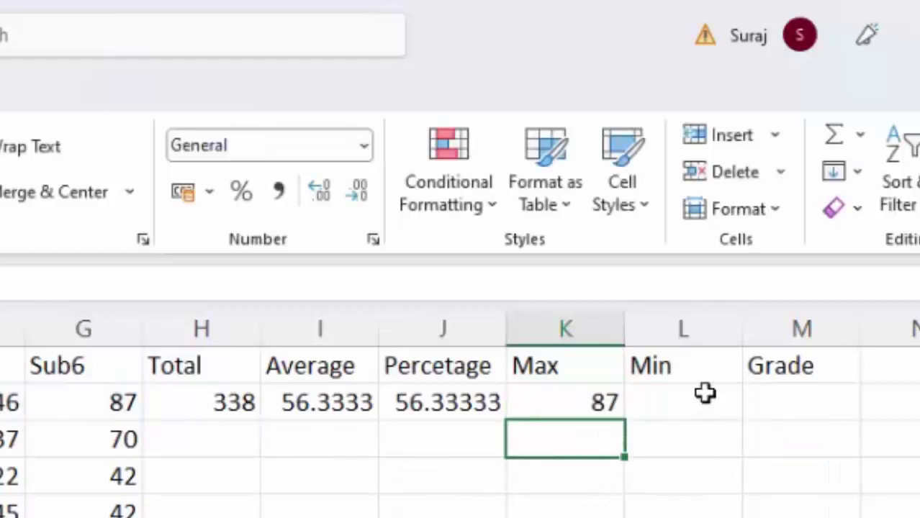
- Enter =MIN(B2:G2) in L2, giving a lowest mark of 35
click(702, 393)
text(=mi)
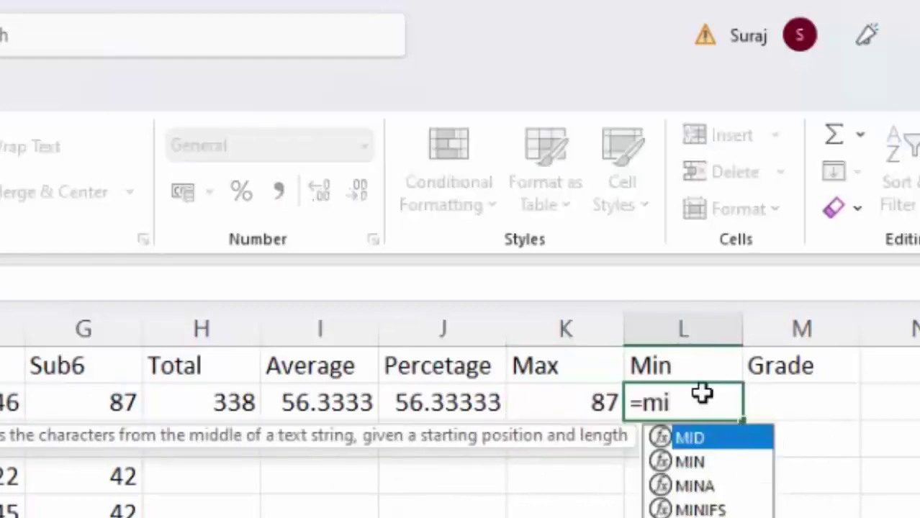
text(n)
key(Tab)
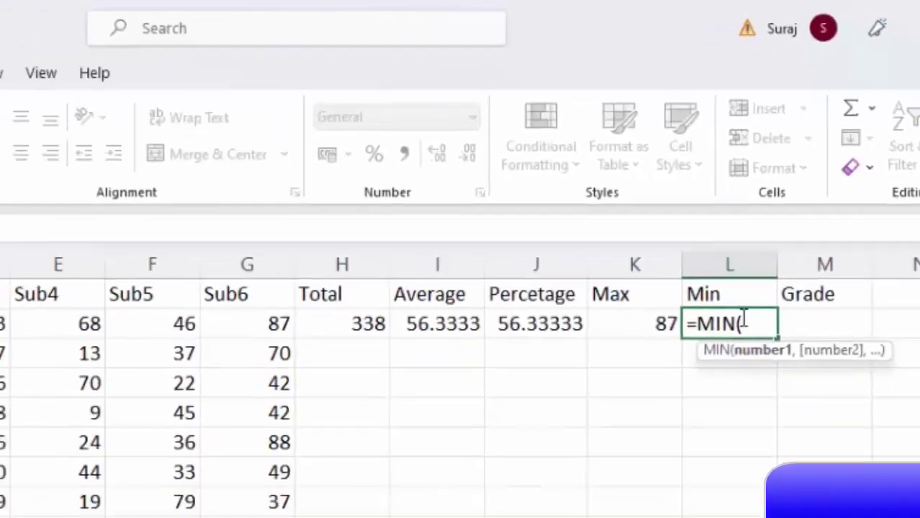
text(b2:)
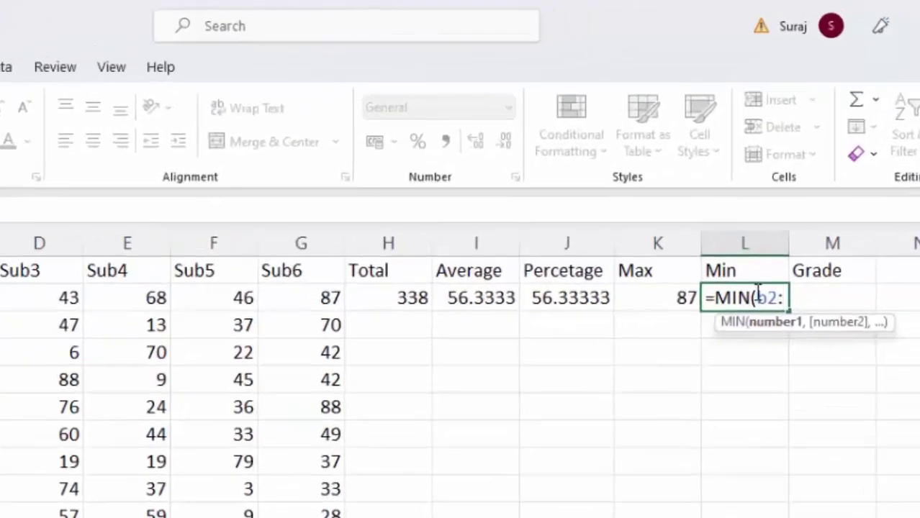
text(g)
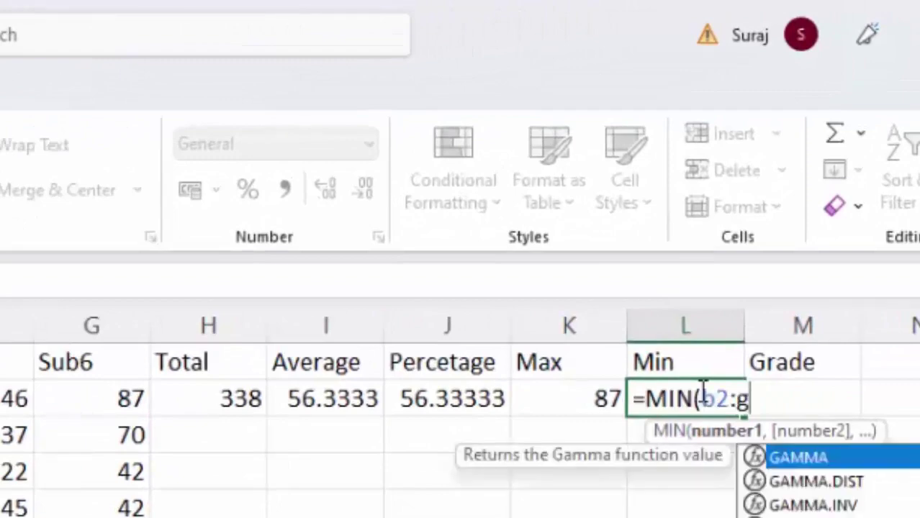
text(2)
key(Return)
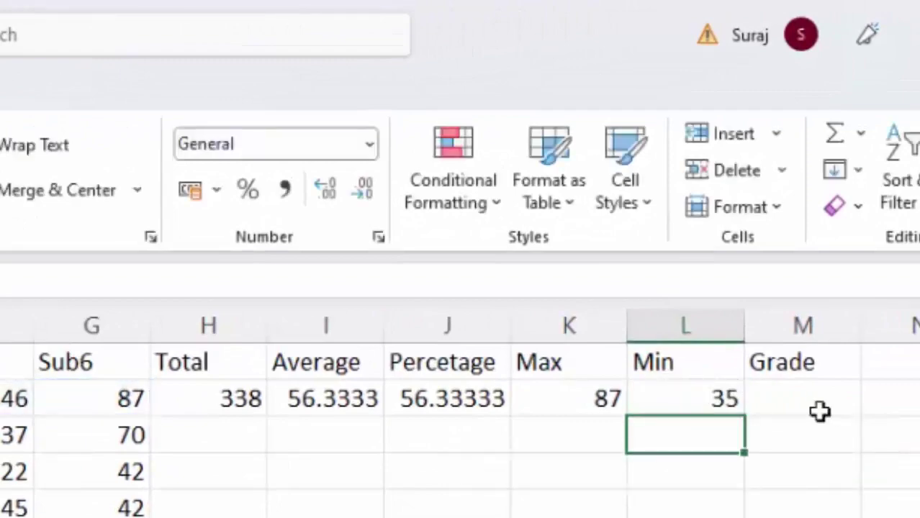
- Select Grade cell M2, abandoning a stray =sw entry
click(795, 388)
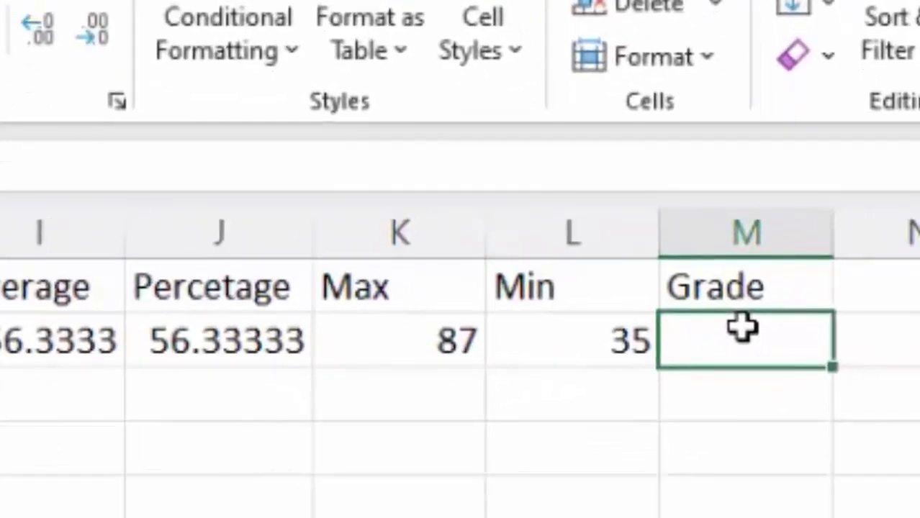
text(=)
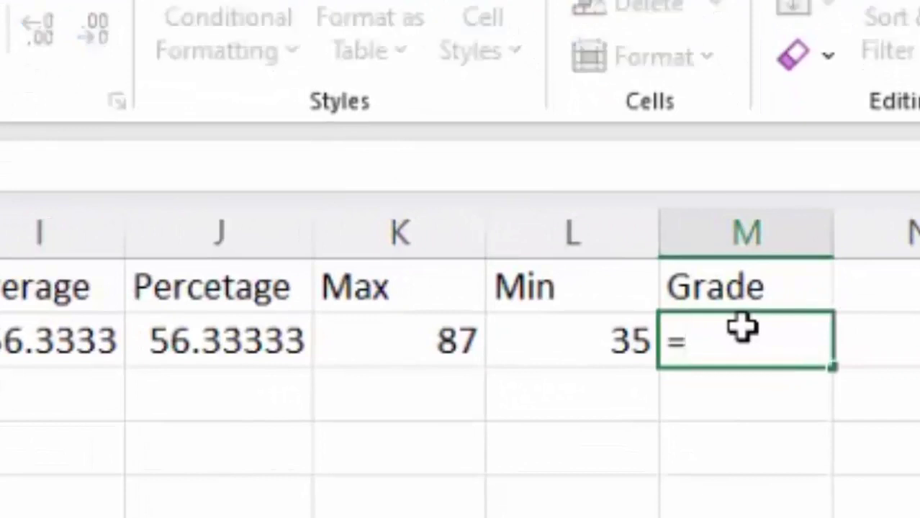
text(sw)
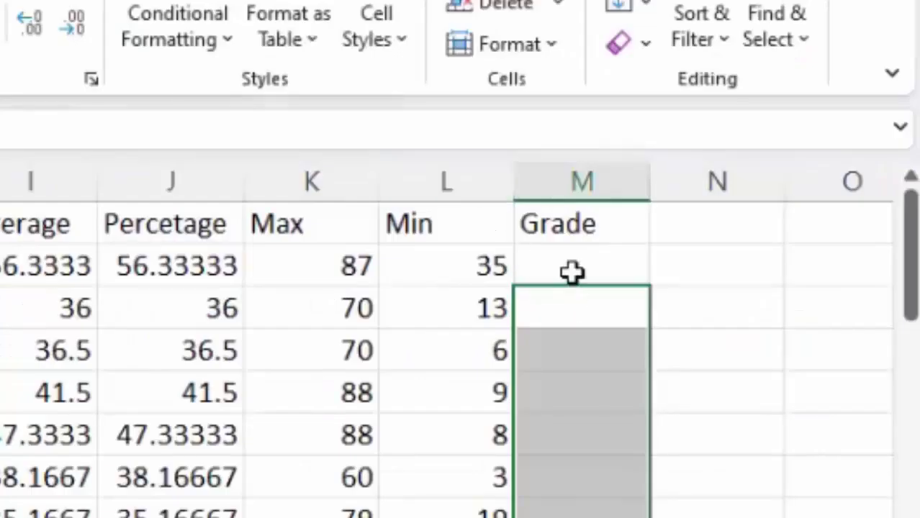
click(572, 269)
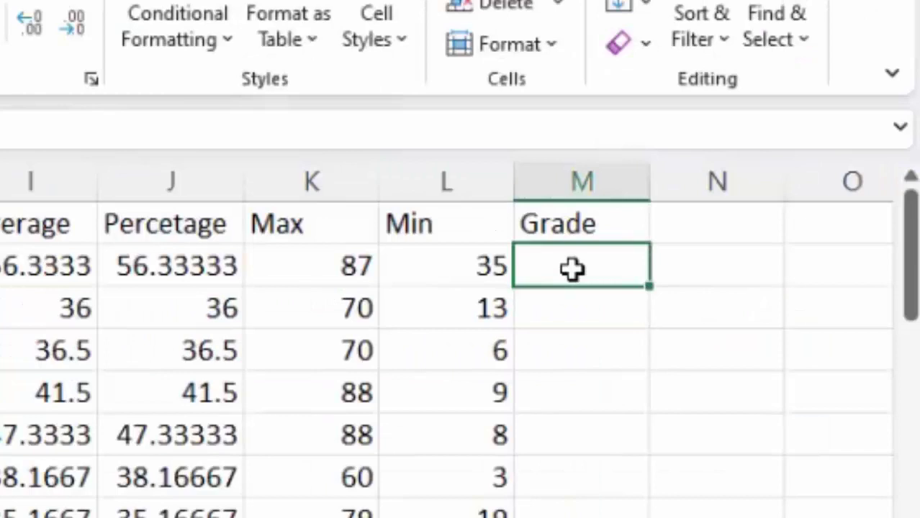
- Type =IF(I2>=85,"S",IF(I2>=75,"A",IF( into M2 as the start of the grade formula
text(=)
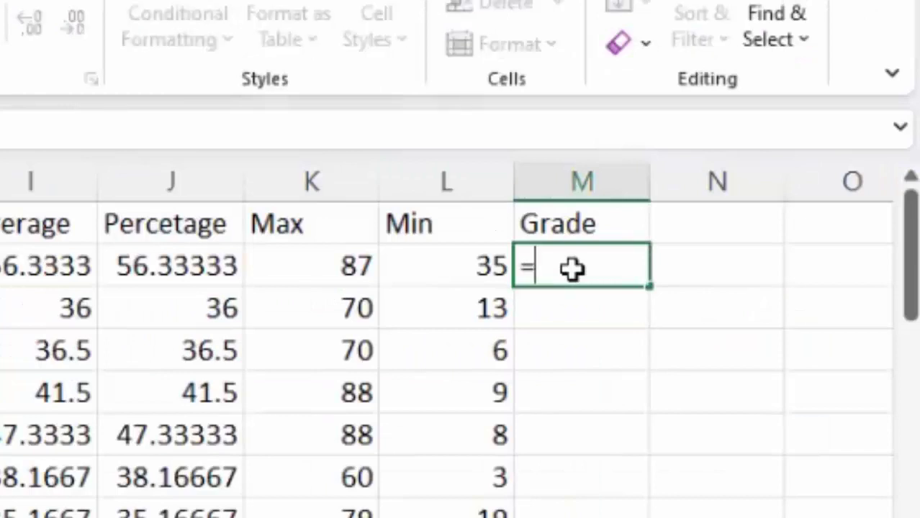
text(if)
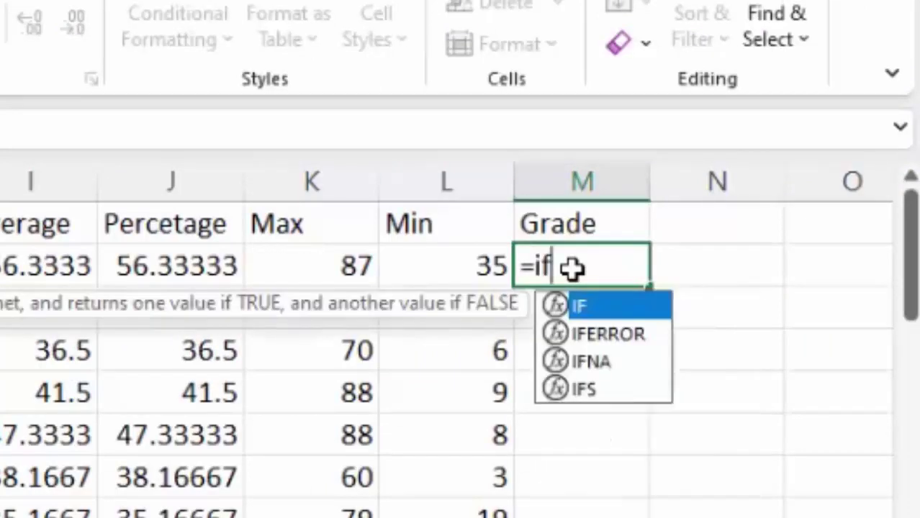
key(Tab)
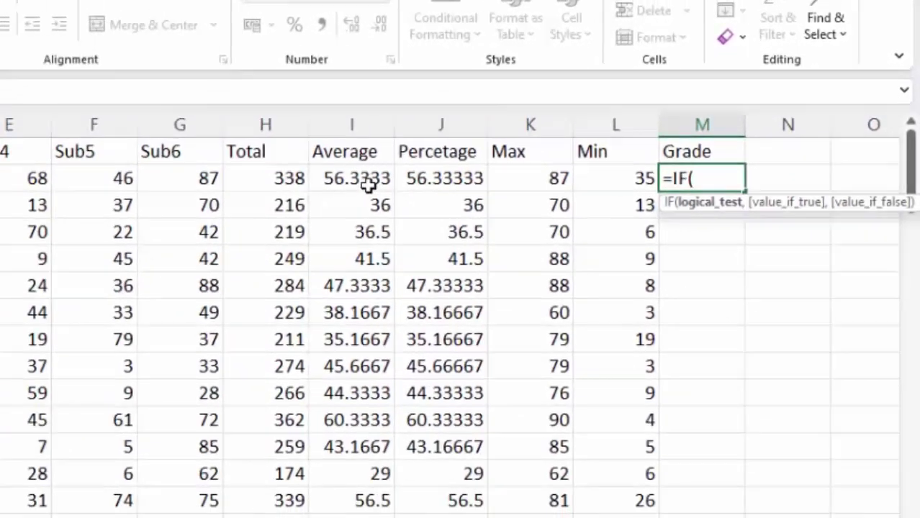
click(369, 185)
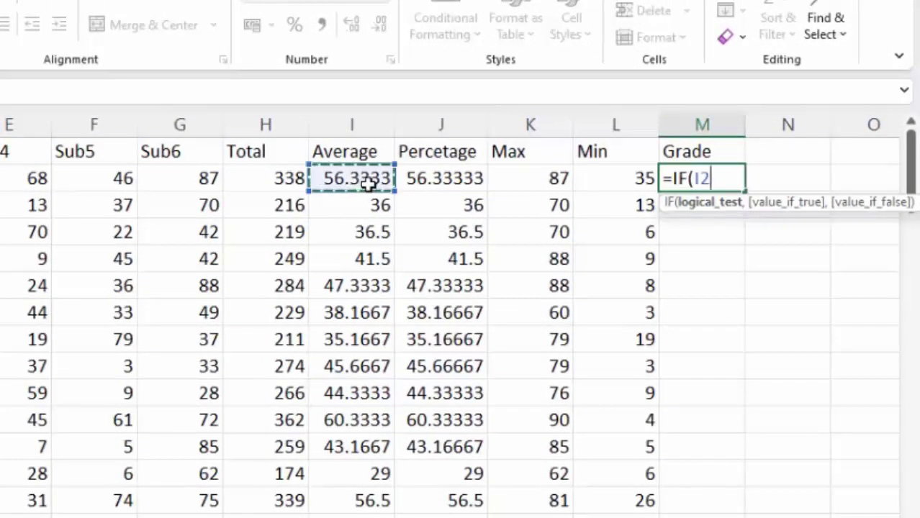
text(>=85)
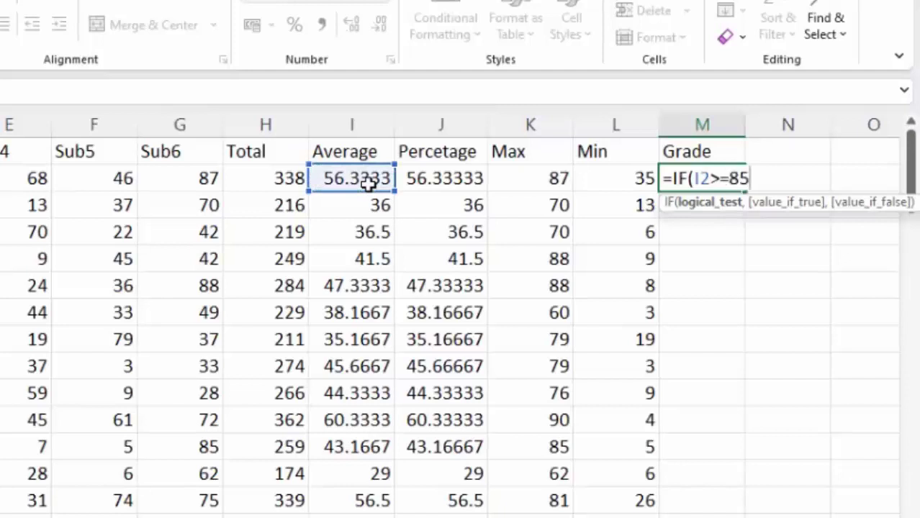
text(,)
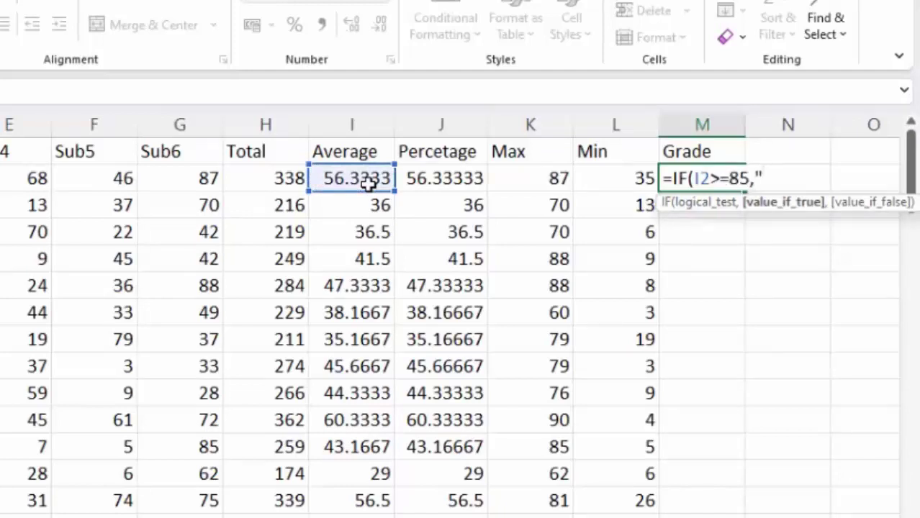
text("S",I)
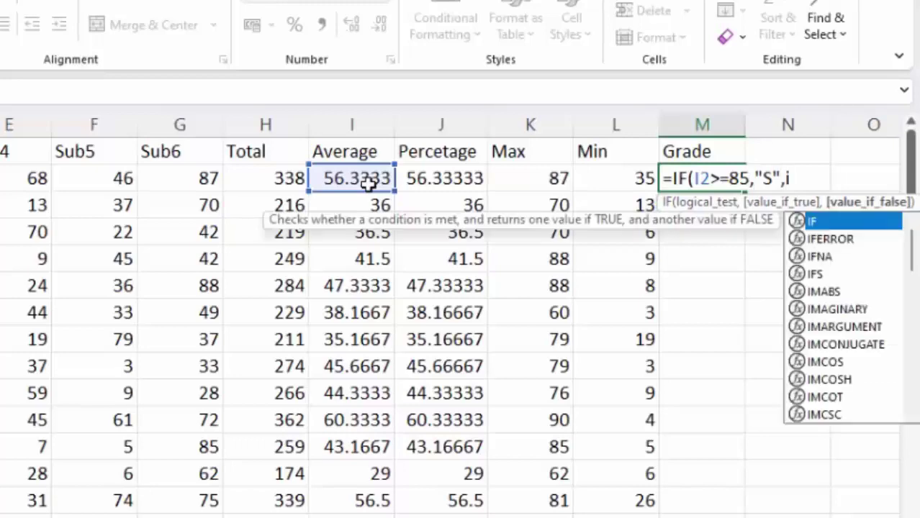
text(F()
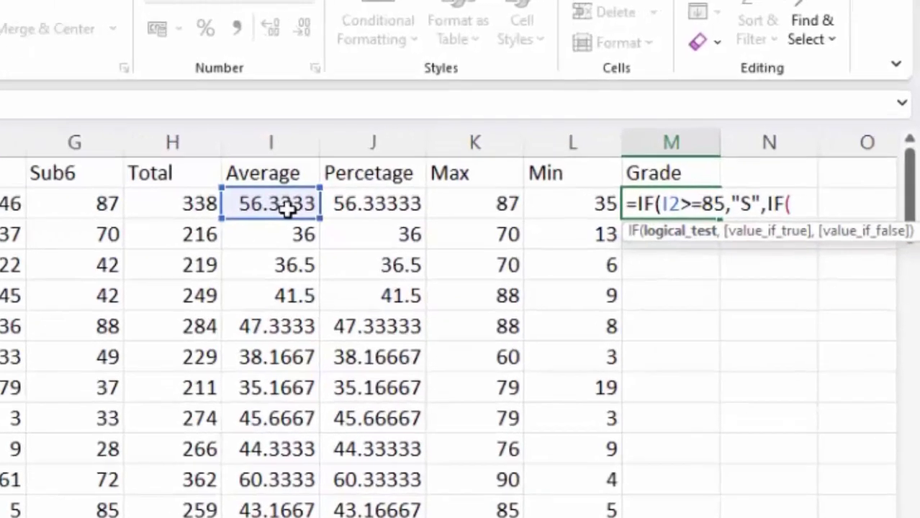
click(367, 184)
text(>=)
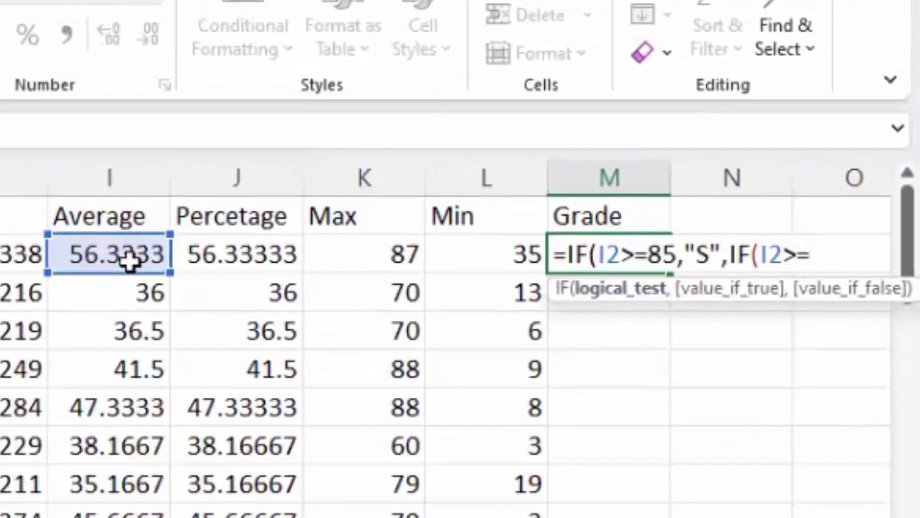
text(75)
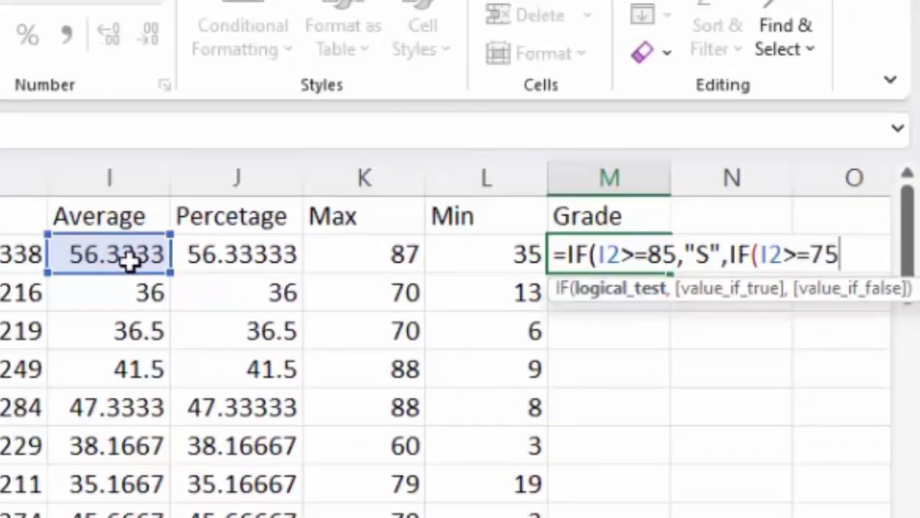
text(,)
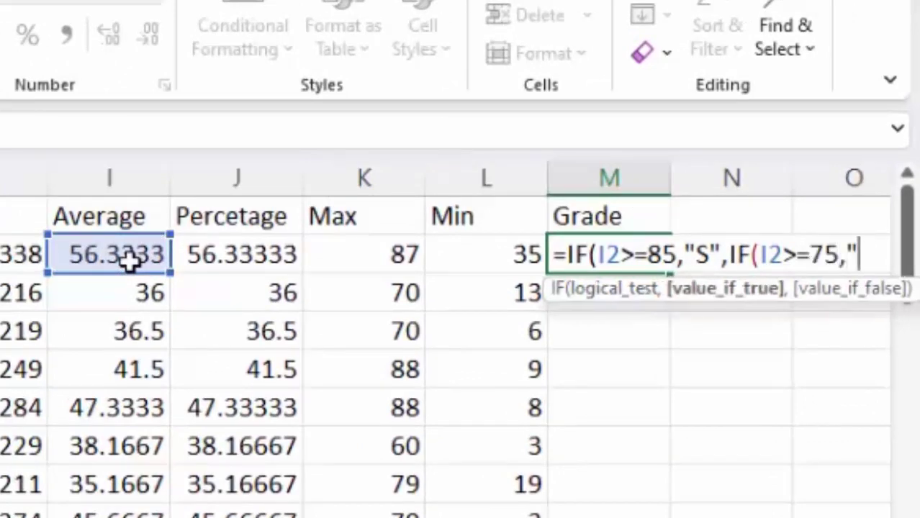
text(,if)
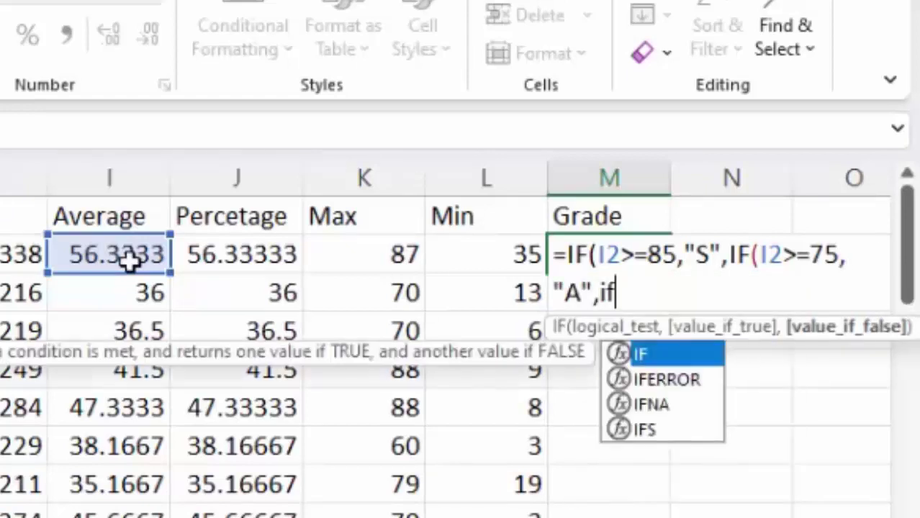
key(Tab)
- Add a B grade for I2>=65 to M2's nested IF and start the next I2 test
click(115, 263)
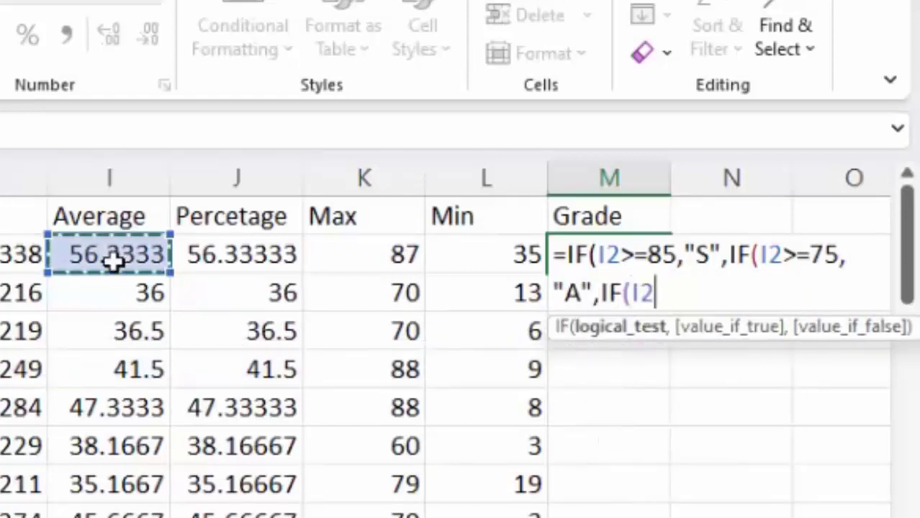
text(>=)
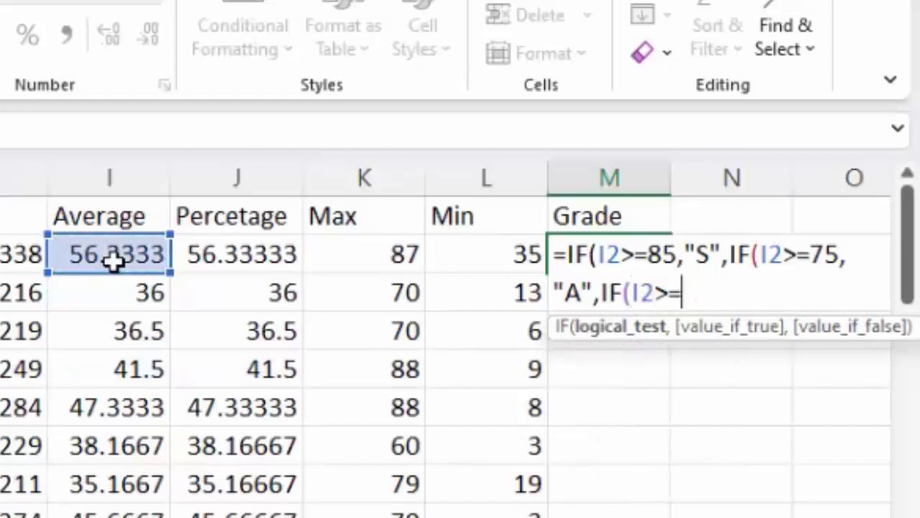
text(65)
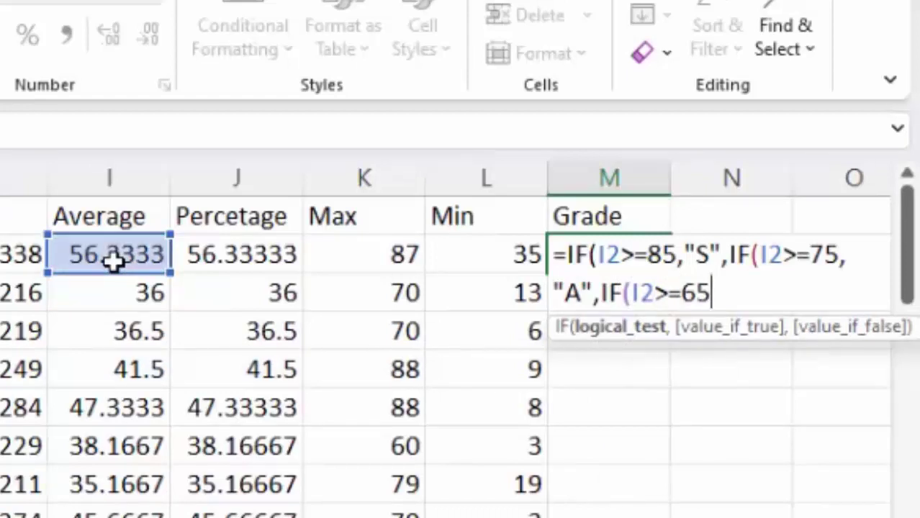
text(,"C)
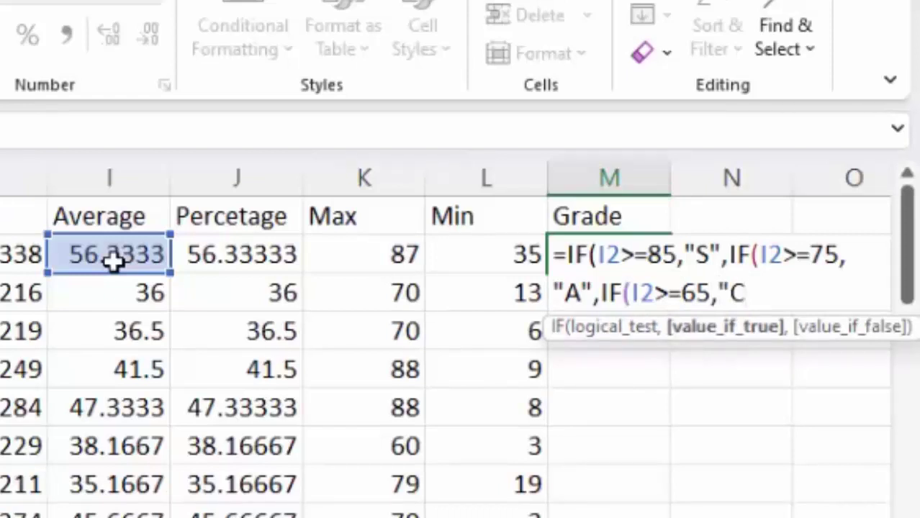
text(B)
text(,if)
key(Tab)
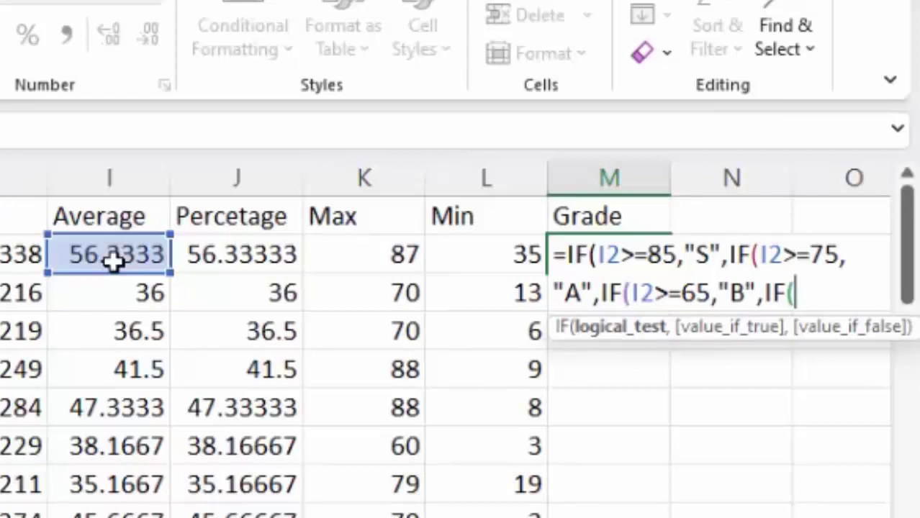
click(113, 261)
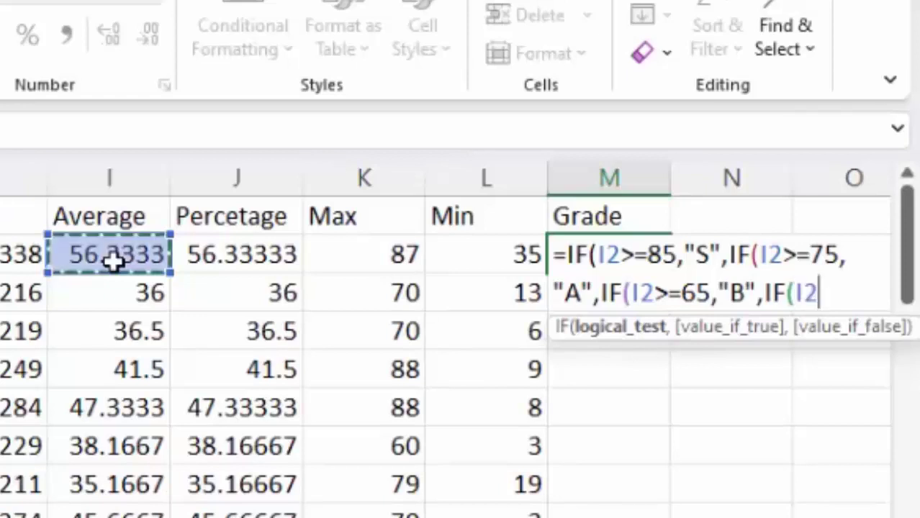
text(>=)
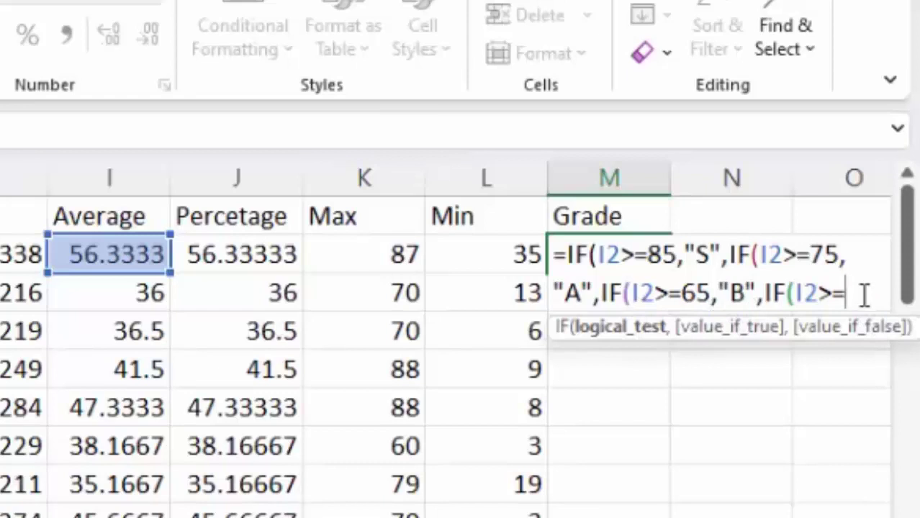
- Finish M2's nested IF with C, D (I2>=50) and Failed grades, giving Rinku a C
text(65,)
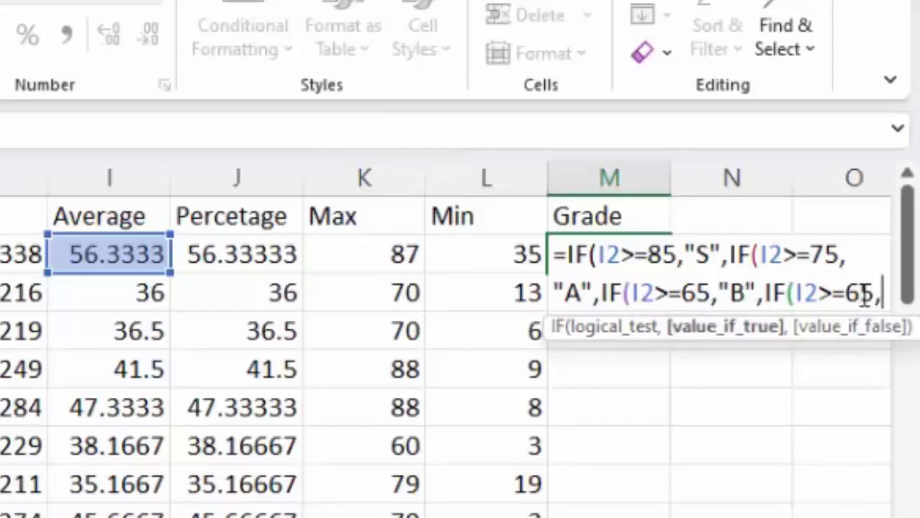
key(BackSpace)
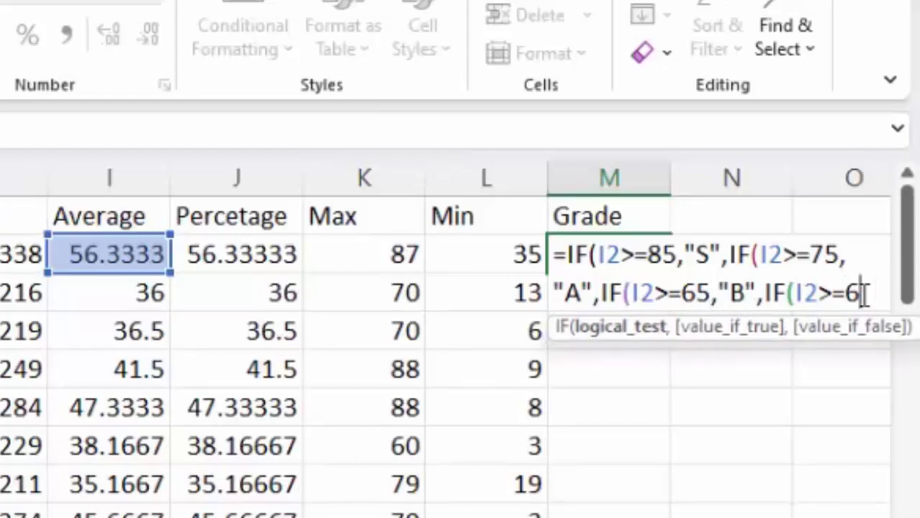
text(55,)
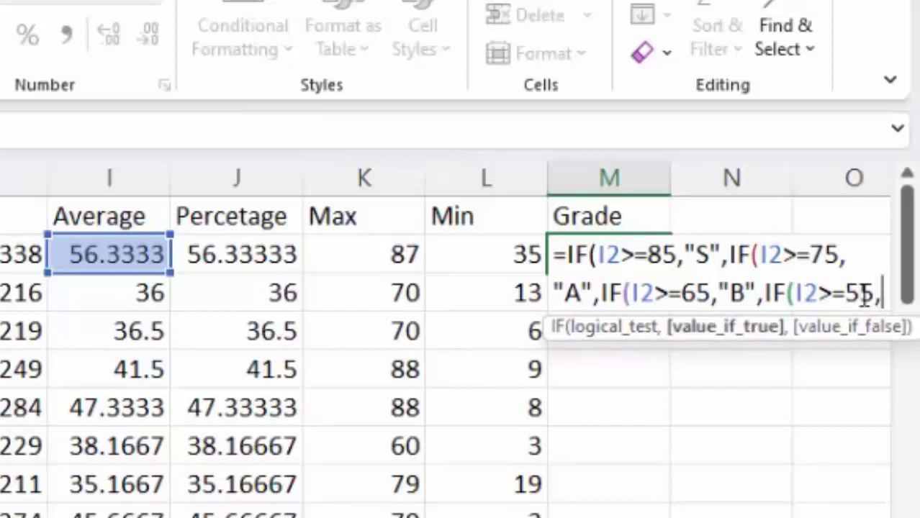
text("C)
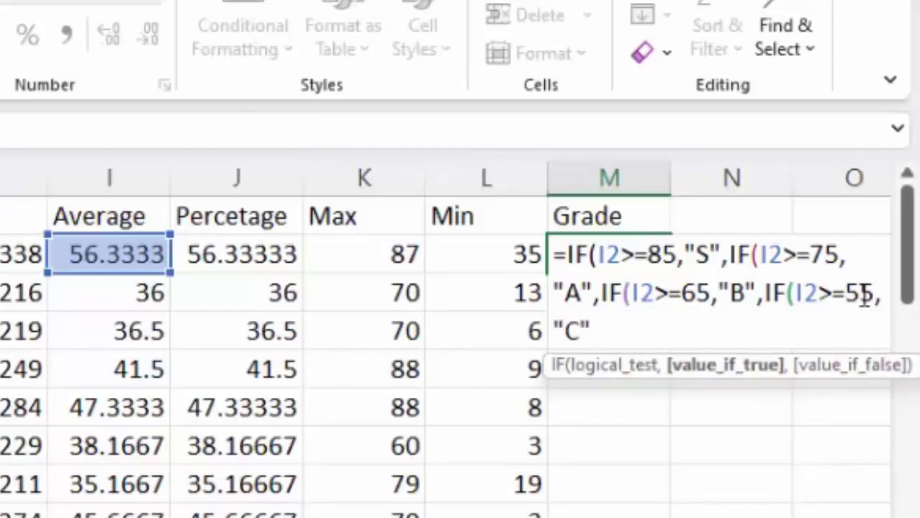
text(,i)
key(Tab)
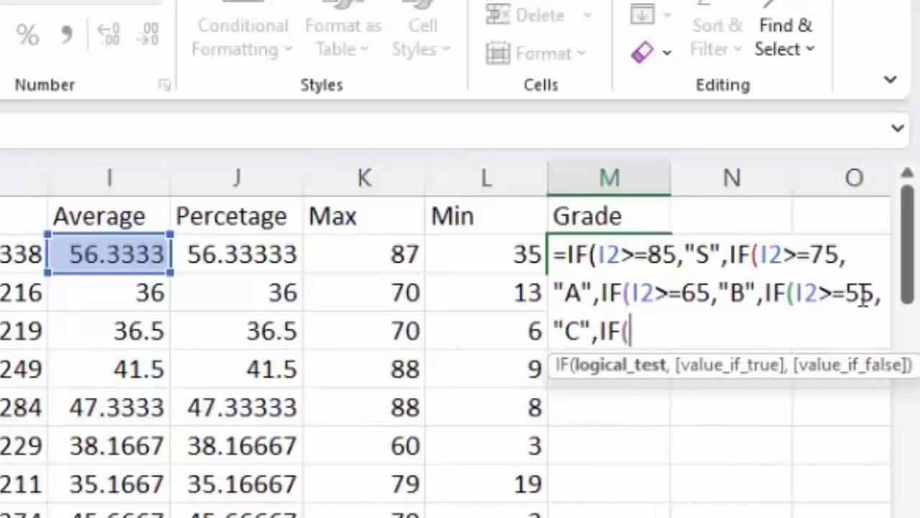
click(127, 261)
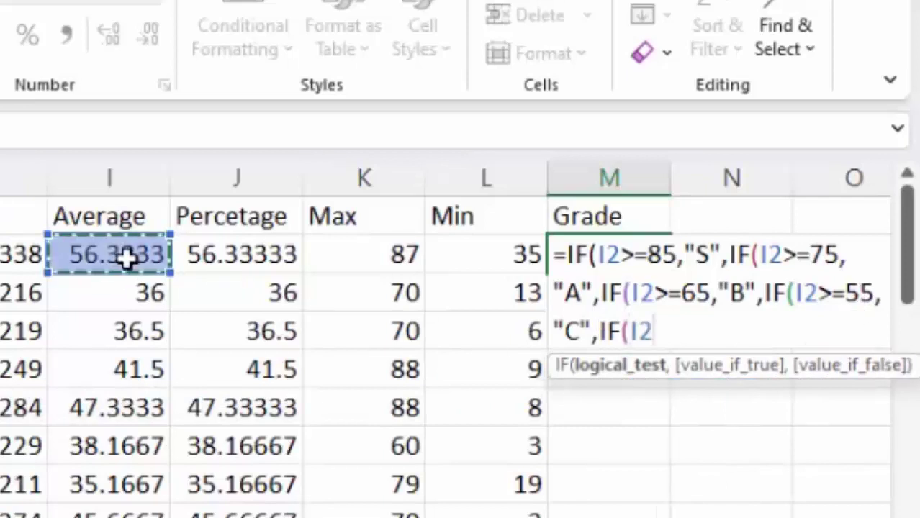
text(>=)
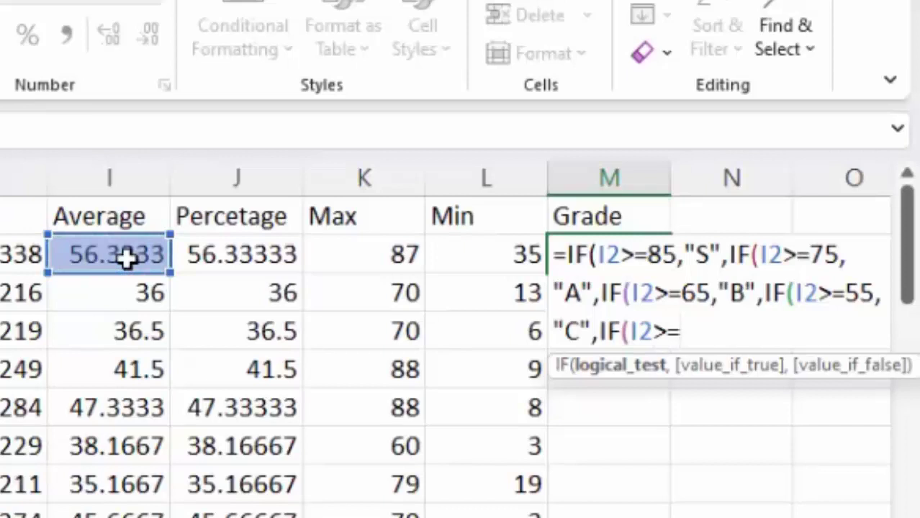
text(50,)
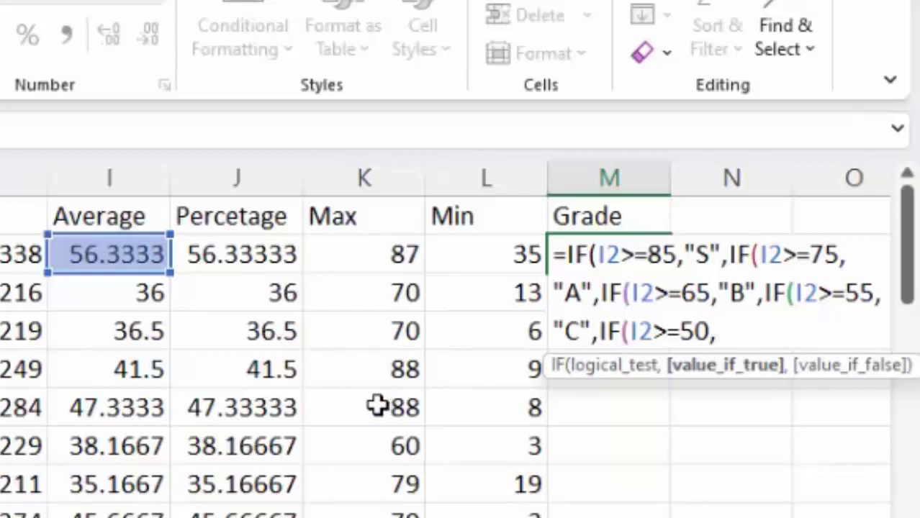
text("D)
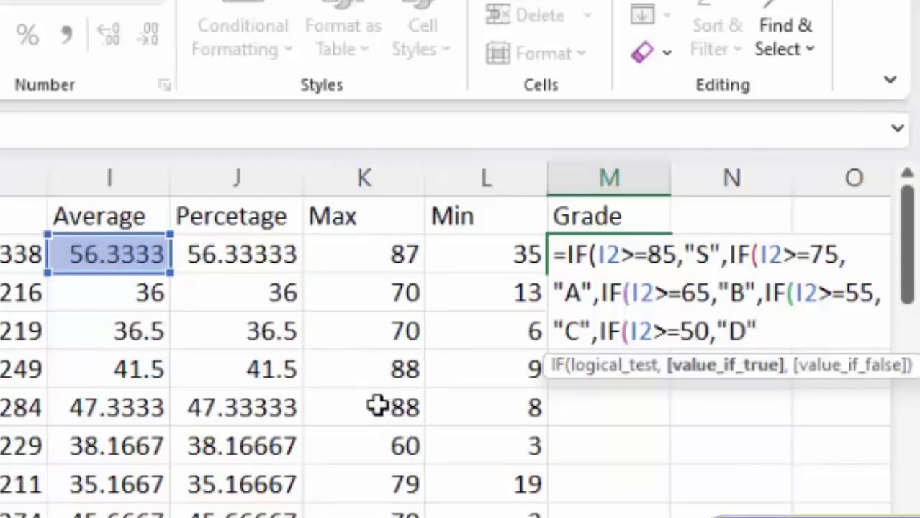
text(,")
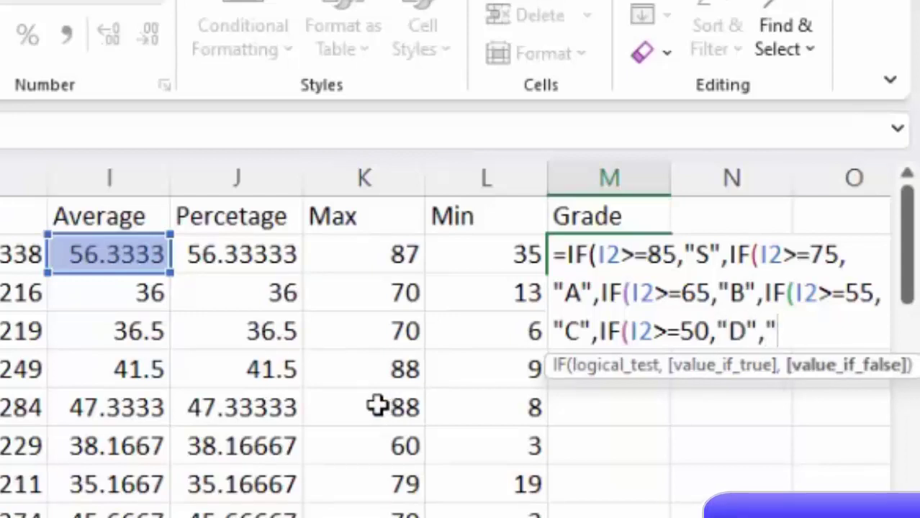
text(F)
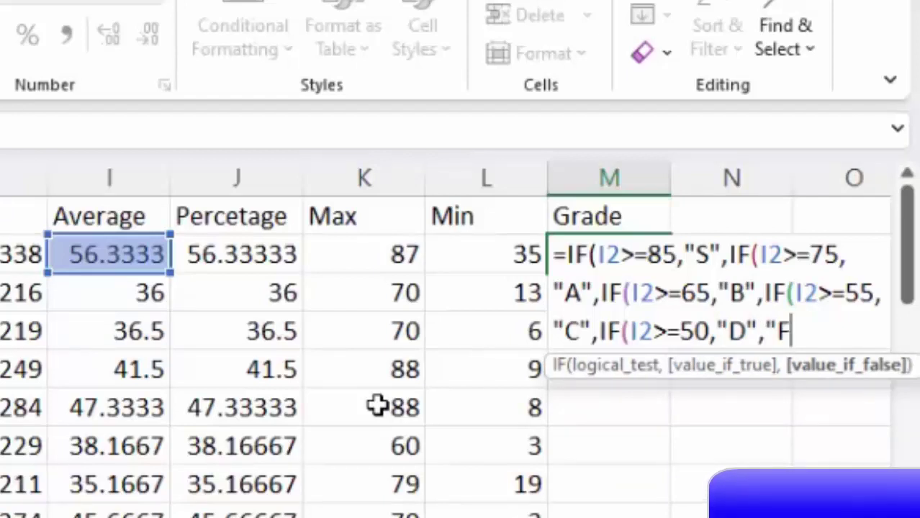
text(ailed)
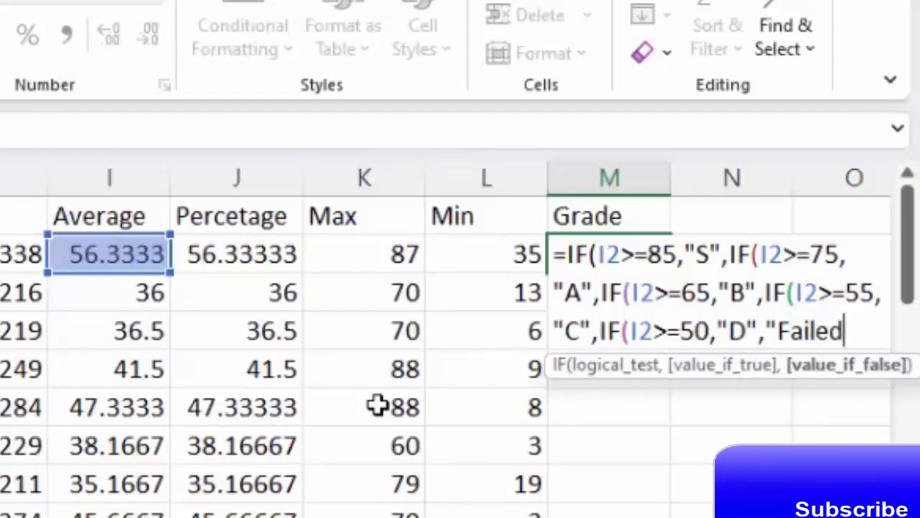
text(")))))))
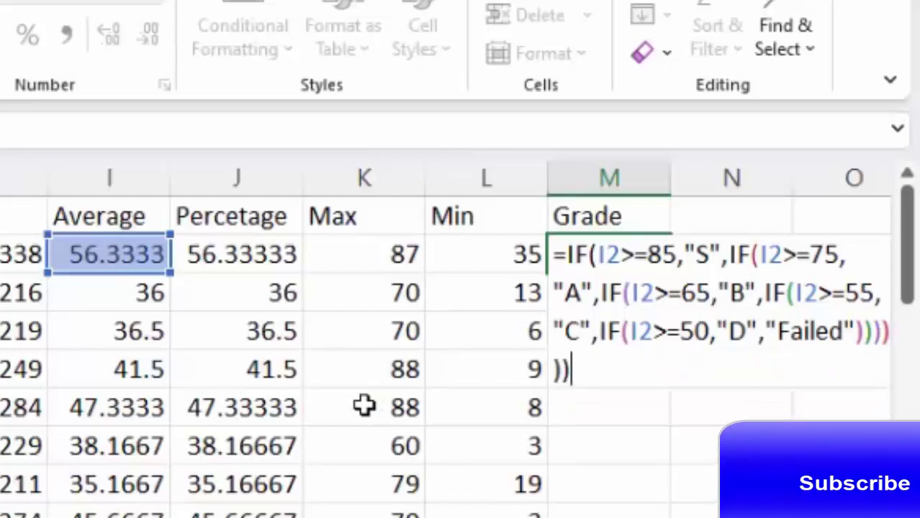
key(Return)
key(Return)
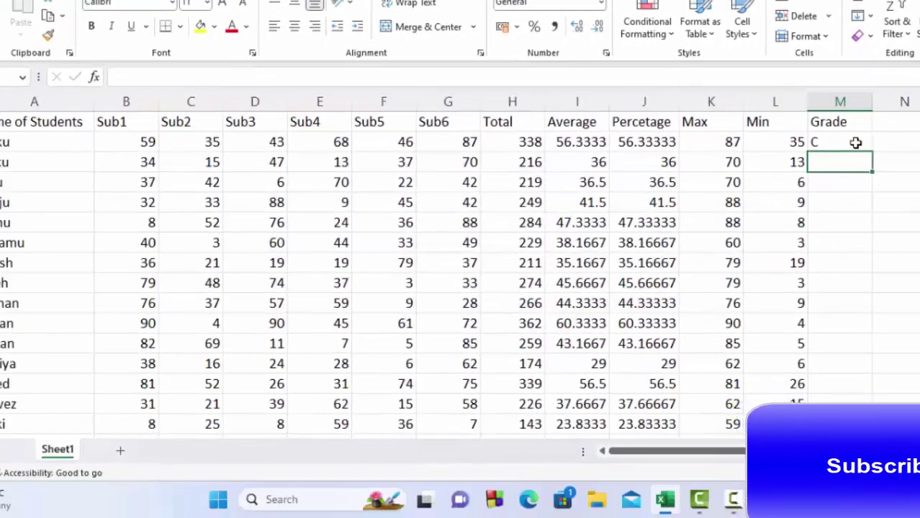
- Fill percentage cell J2 yellow and reselect grade cell M2
click(661, 142)
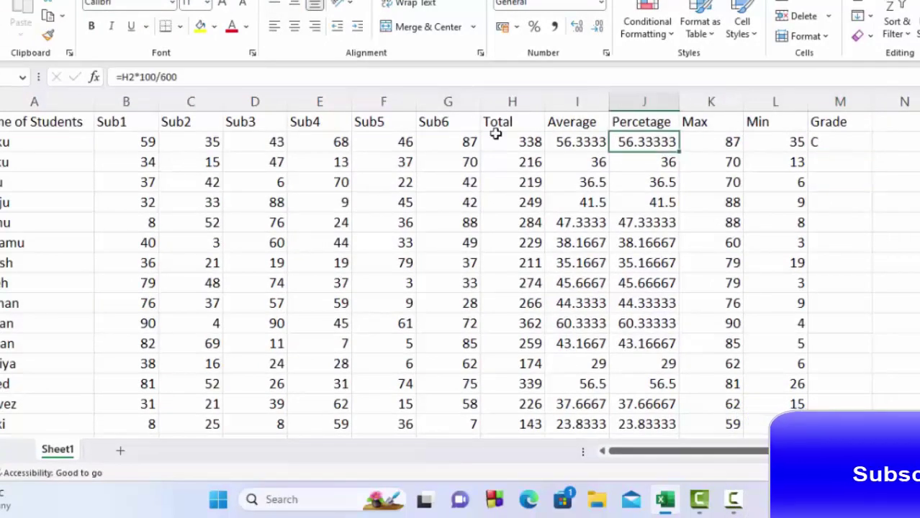
click(200, 27)
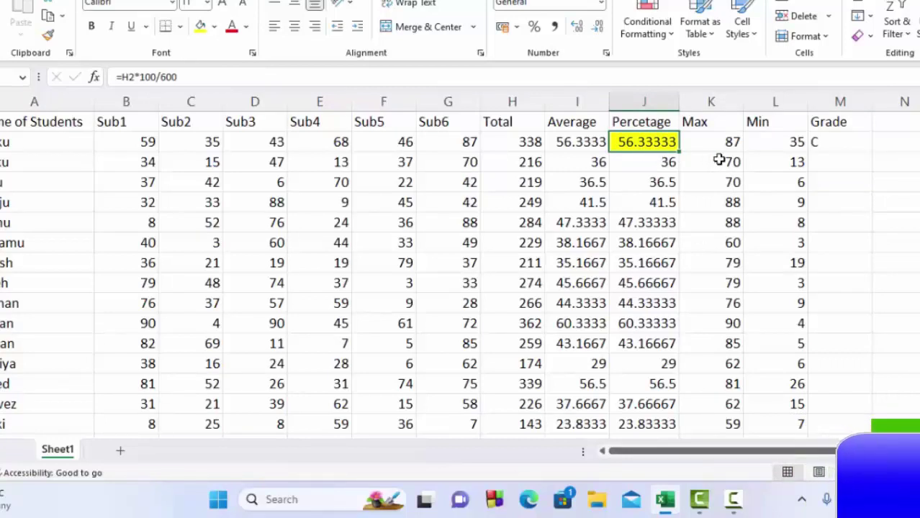
click(838, 142)
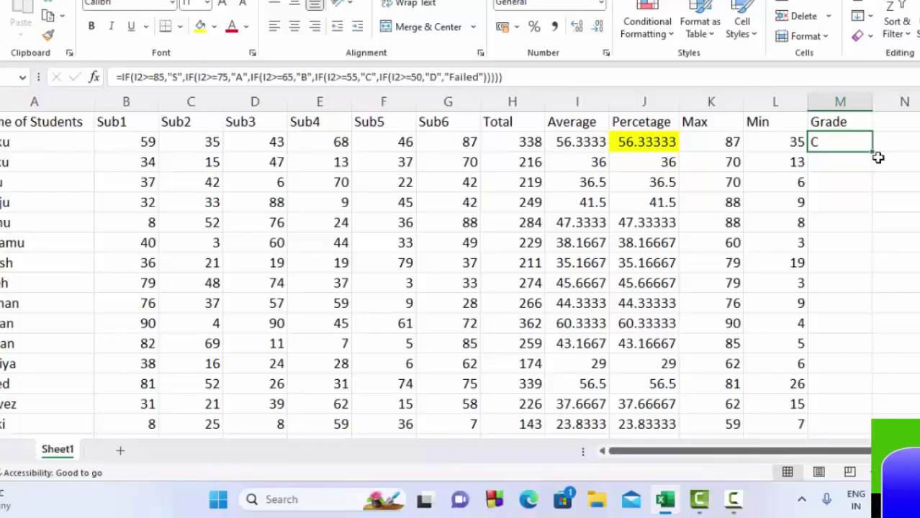
- Fill the grade formula down from M2 and scroll through every student's grade
double_click(872, 149)
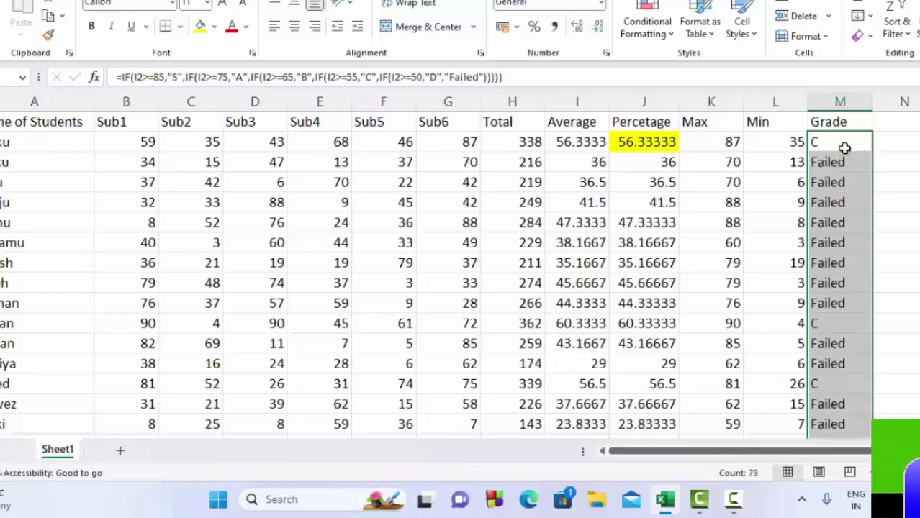
scroll(869, 149, down, 1)
scroll(869, 148, down, 3)
scroll(869, 148, down, 2)
scroll(871, 344, down, 2)
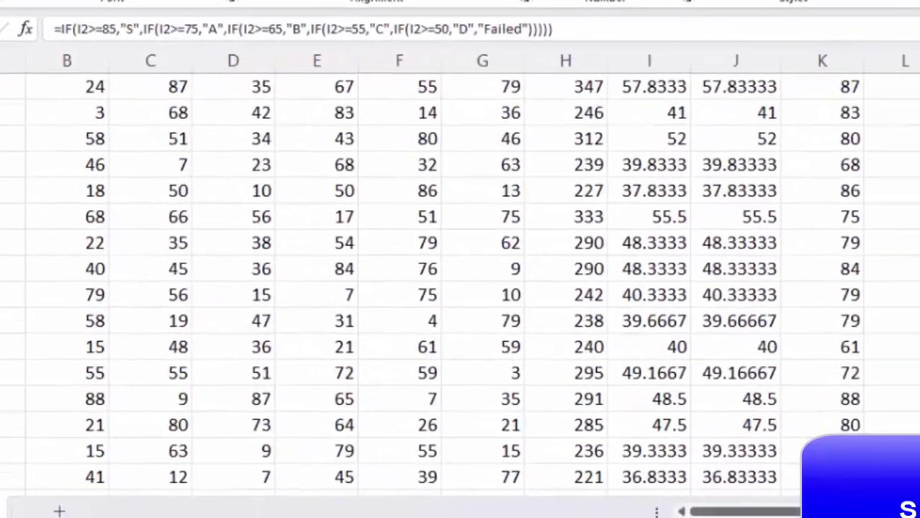
scroll(870, 345, down, 2)
scroll(870, 345, down, 3)
scroll(870, 345, down, 3)
scroll(871, 345, down, 2)
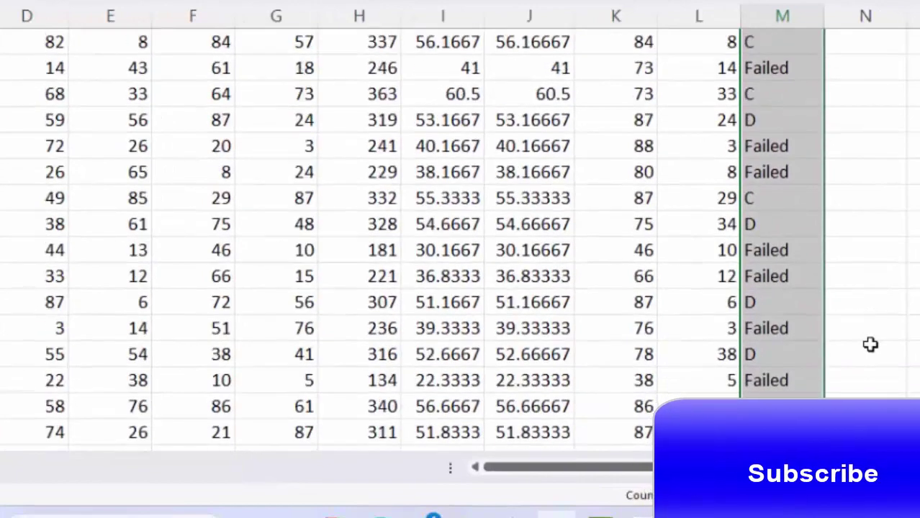
scroll(870, 345, down, 3)
scroll(871, 345, down, 3)
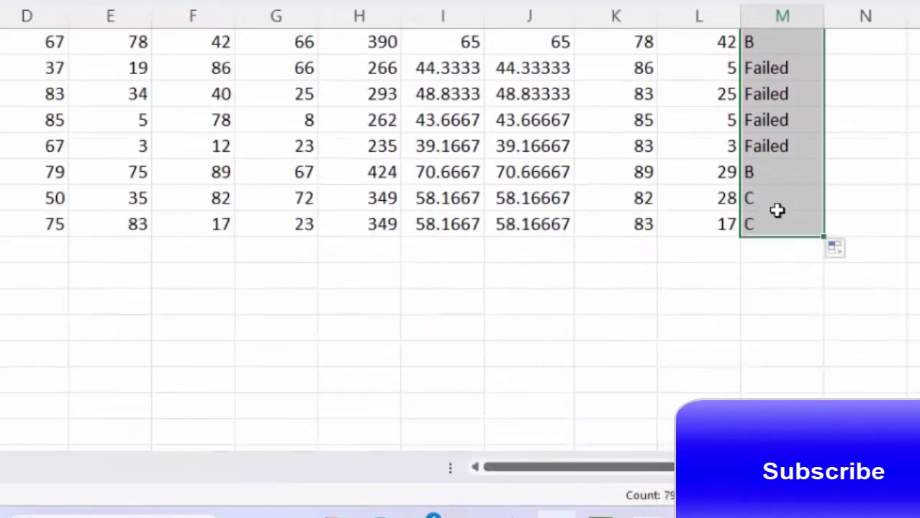
- Scroll back up and drag to select the student data rows
scroll(775, 209, up, 2)
scroll(775, 210, up, 3)
scroll(773, 209, up, 3)
scroll(773, 209, up, 4)
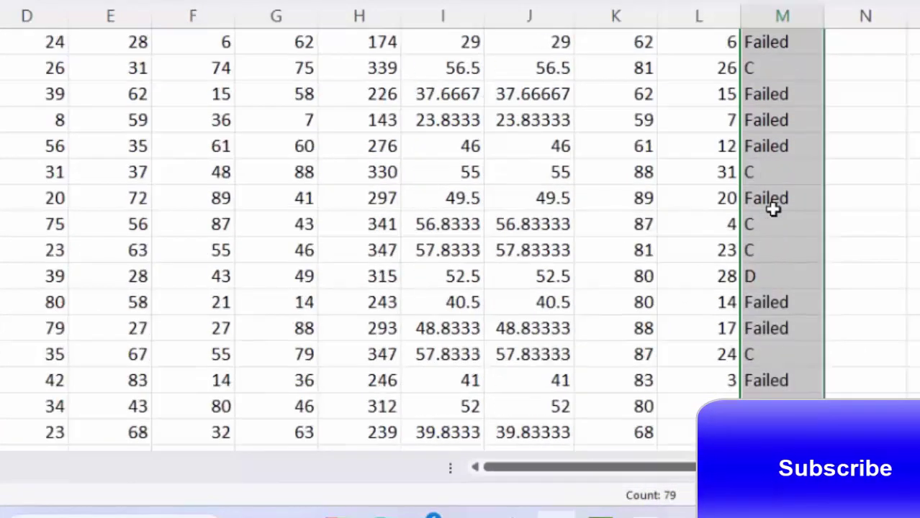
scroll(773, 207, up, 4)
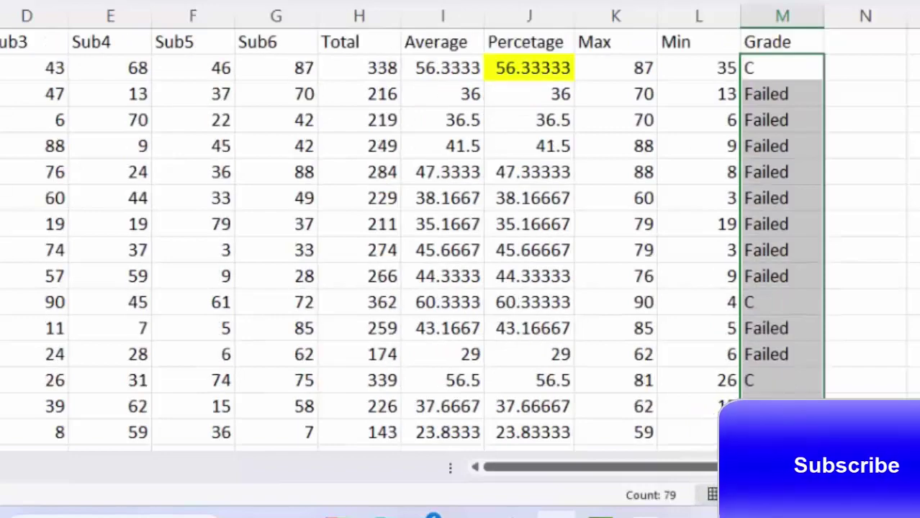
drag(29, 67, 569, 121)
drag(601, 157, 792, 436)
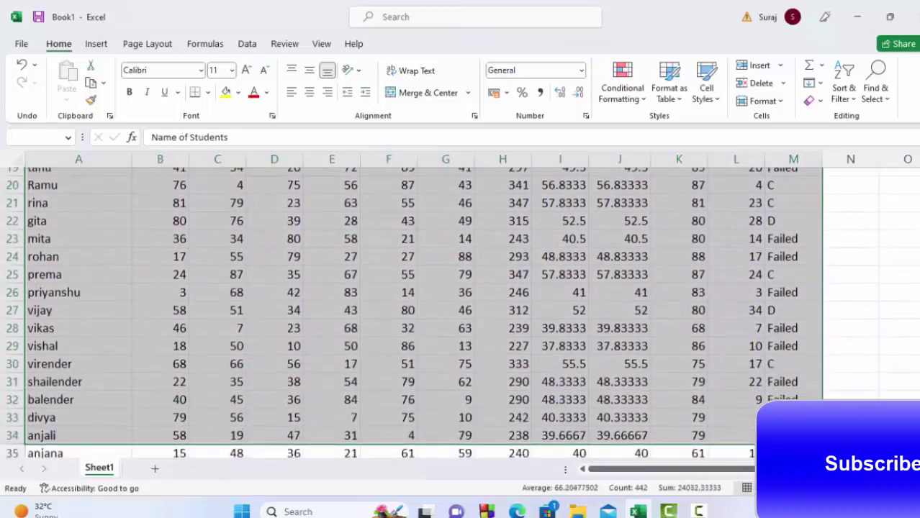
- Select the whole student marks table with Ctrl+A and apply All Borders
drag(792, 435, 792, 457)
click(423, 249)
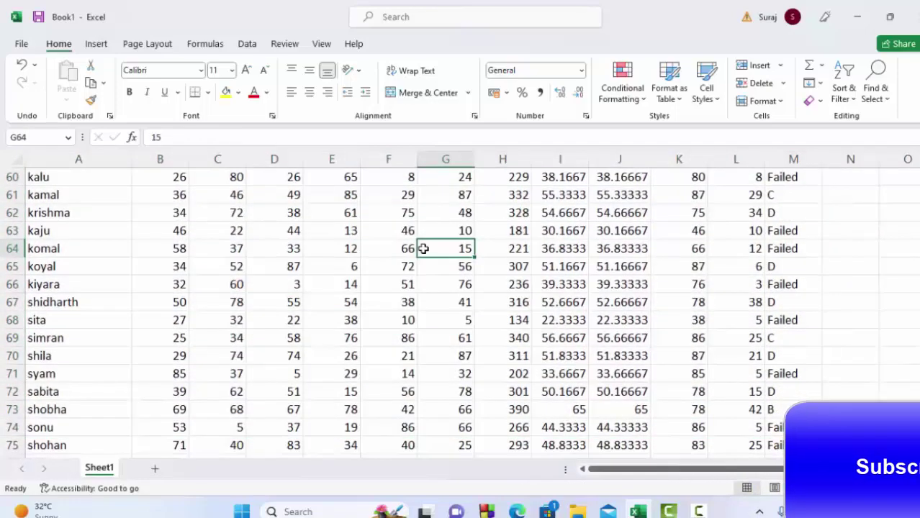
key(ctrl+a)
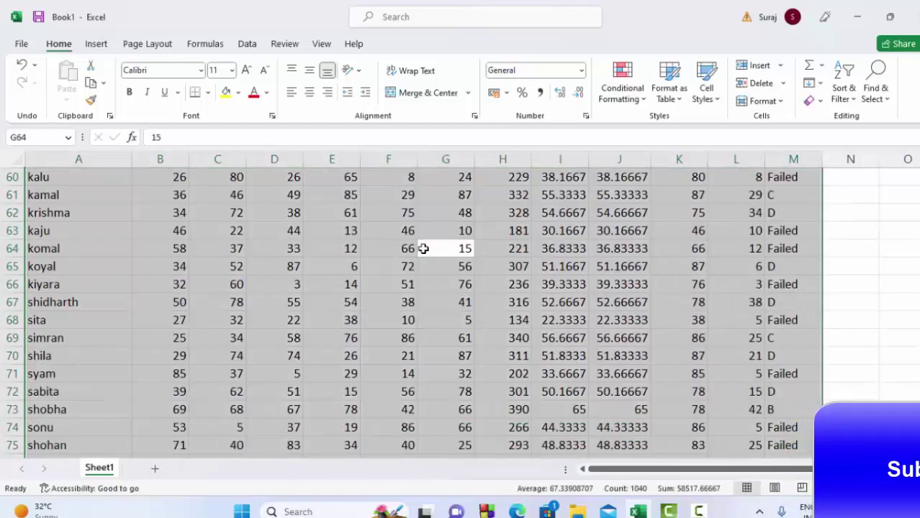
key(alt)
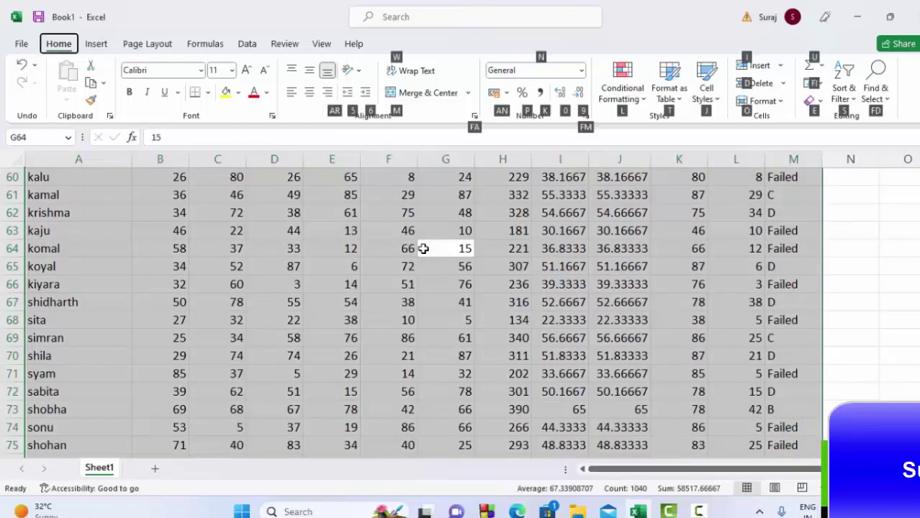
key(Escape)
- Move back up to the header row and extend the selection across to column A
scroll(410, 241, up, 5)
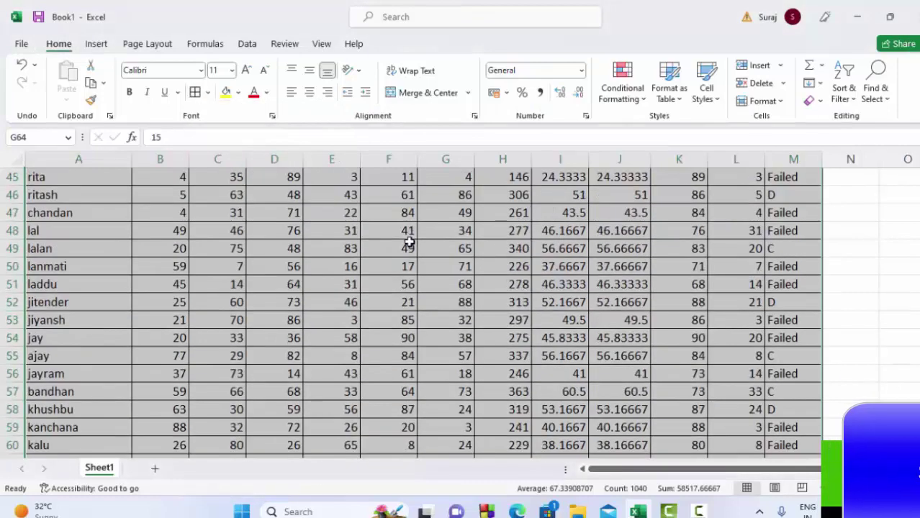
scroll(407, 237, up, 10)
scroll(403, 231, up, 5)
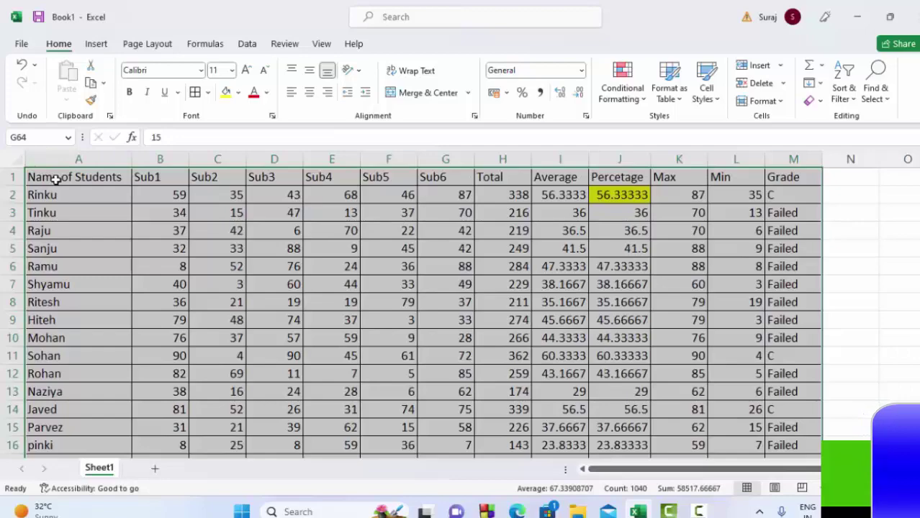
key(Up)
key(Up)
key(Up)
key(Up)
key(Up)
key(Up)
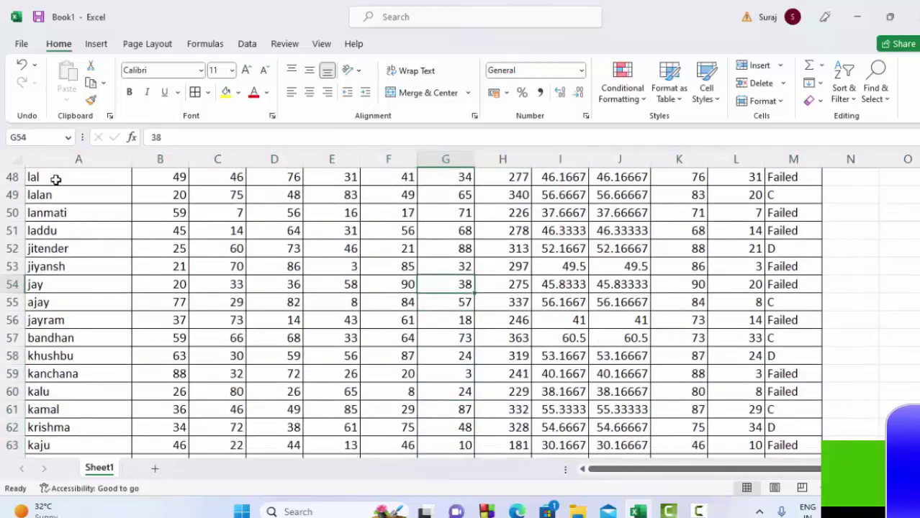
key(Up)
key(Up)
key(Up)
key(Up)
key(Up)
key(Up)
key(Up)
key(Up)
key(Up)
key(Up)
key(Up)
key(Up)
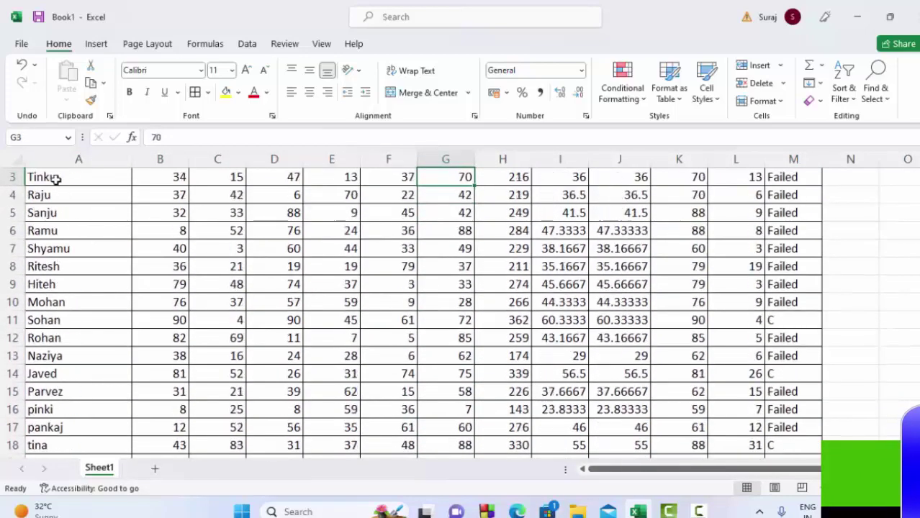
key(Up)
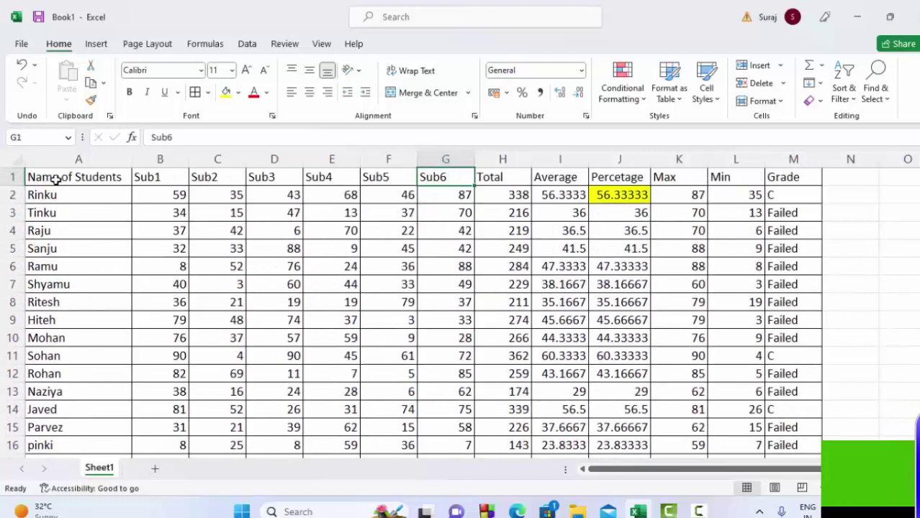
key(shift+Left)
key(shift+Left)
key(shift+Left)
key(shift+Left)
key(shift+Left)
key(shift+Left)
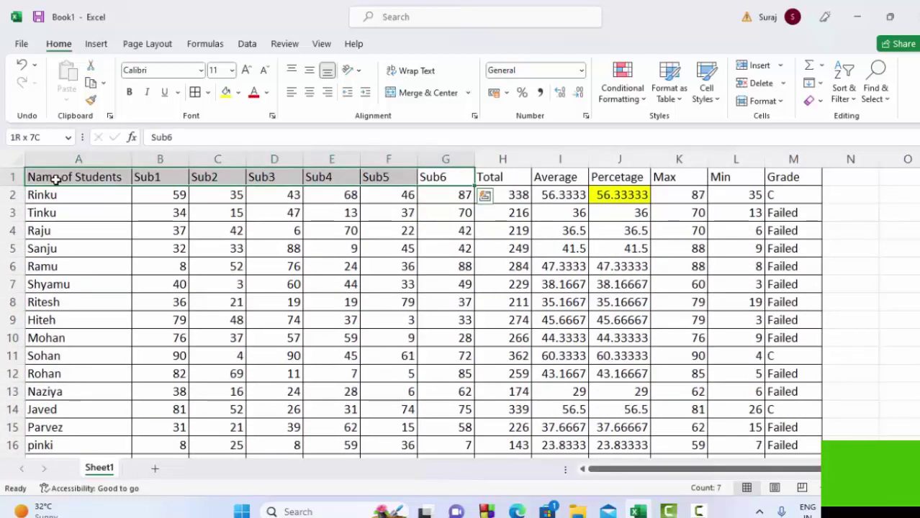
key(shift+Right)
key(shift+Left)
- Shade the header row A1:M1, Name of Students through Grade, with the gold standard fill
drag(55, 180, 792, 172)
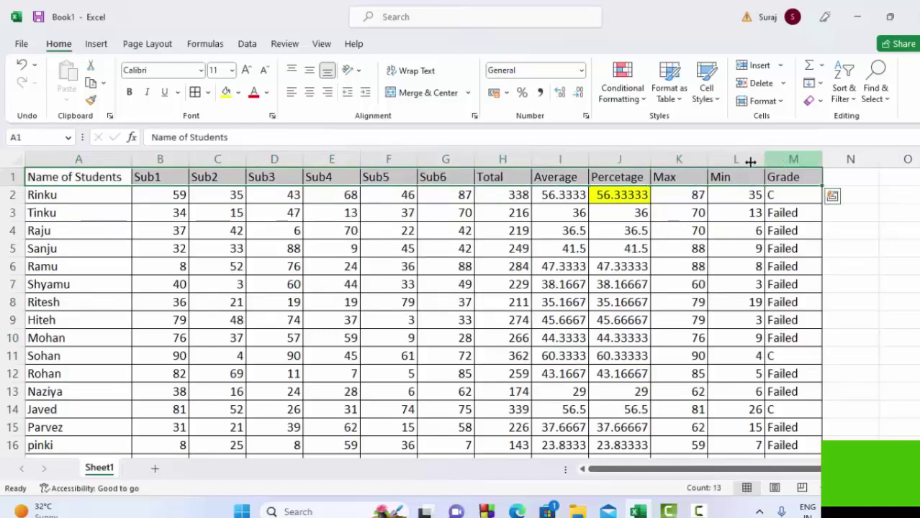
click(238, 94)
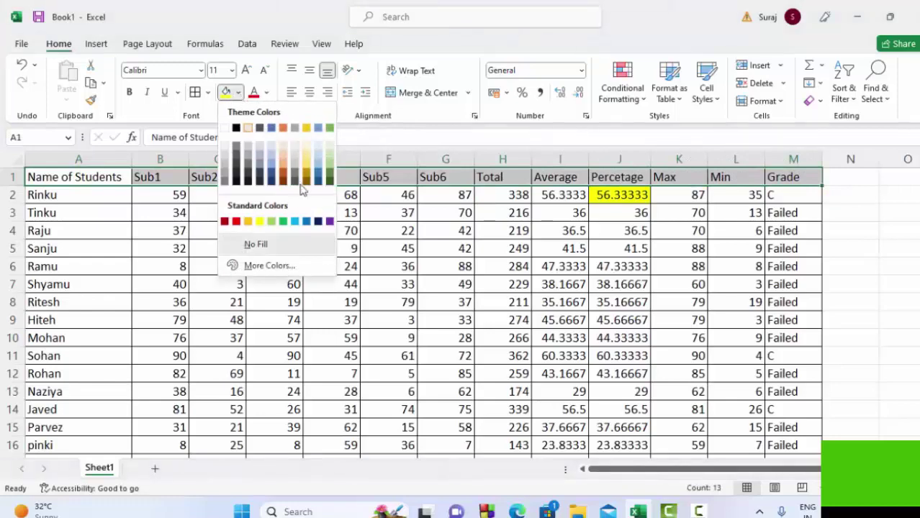
click(249, 222)
click(879, 252)
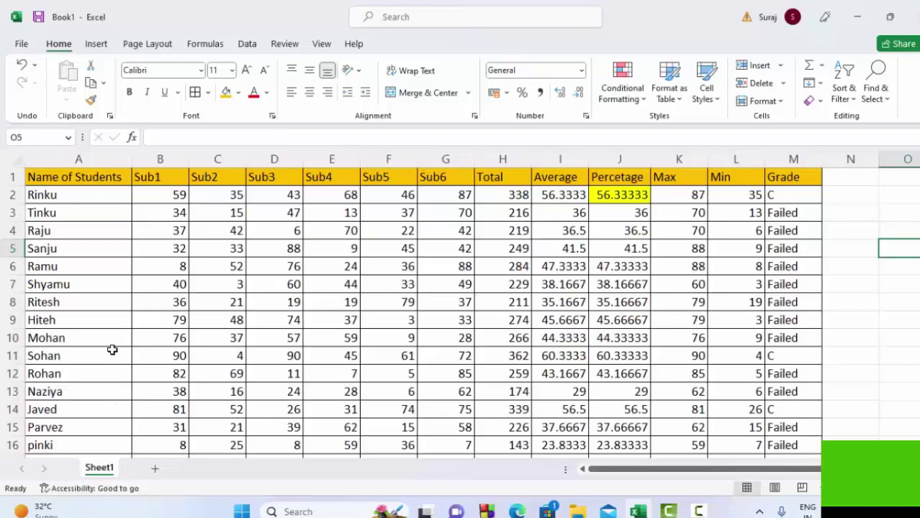
- Spot-check the table, including Parvez's Total formula, and return to Rinku at the top
drag(85, 312, 281, 317)
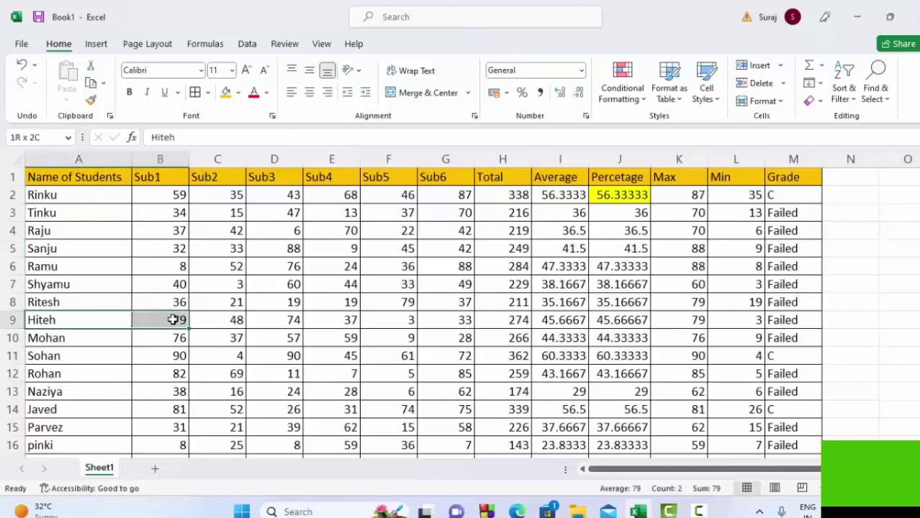
scroll(482, 338, down, 2)
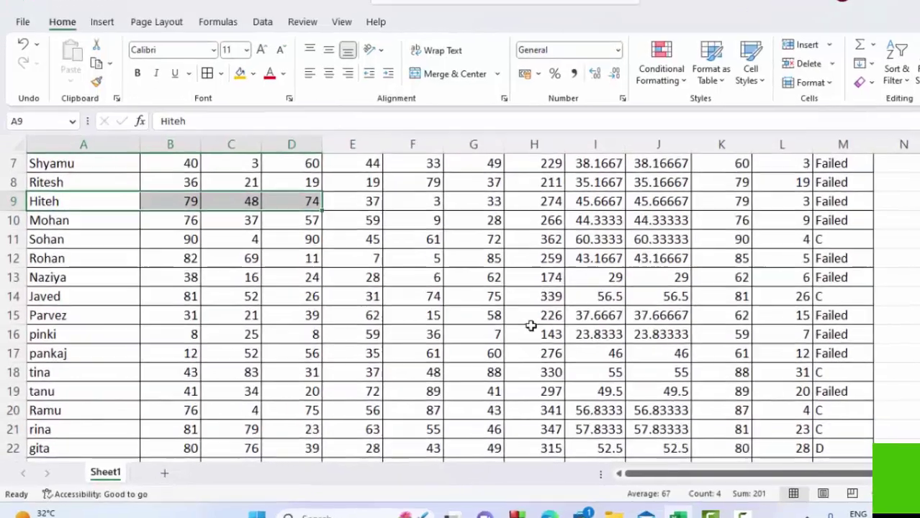
click(530, 324)
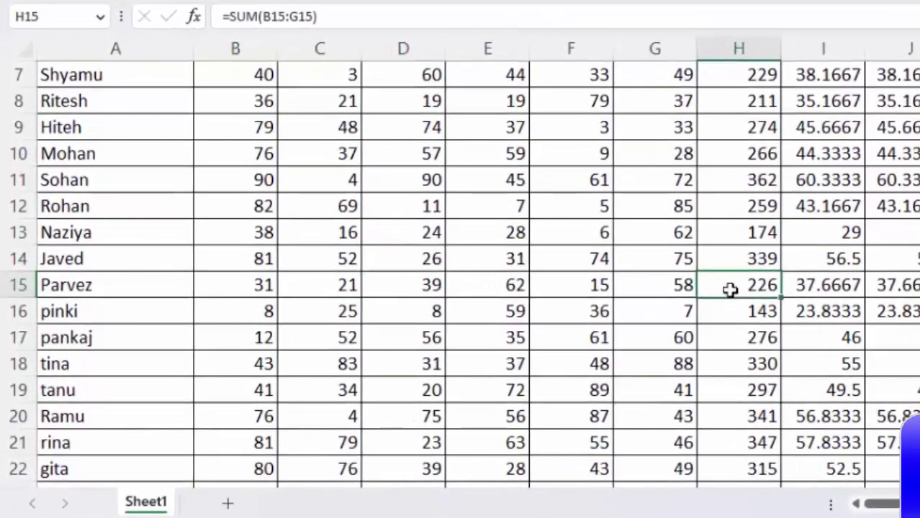
scroll(730, 291, up, 2)
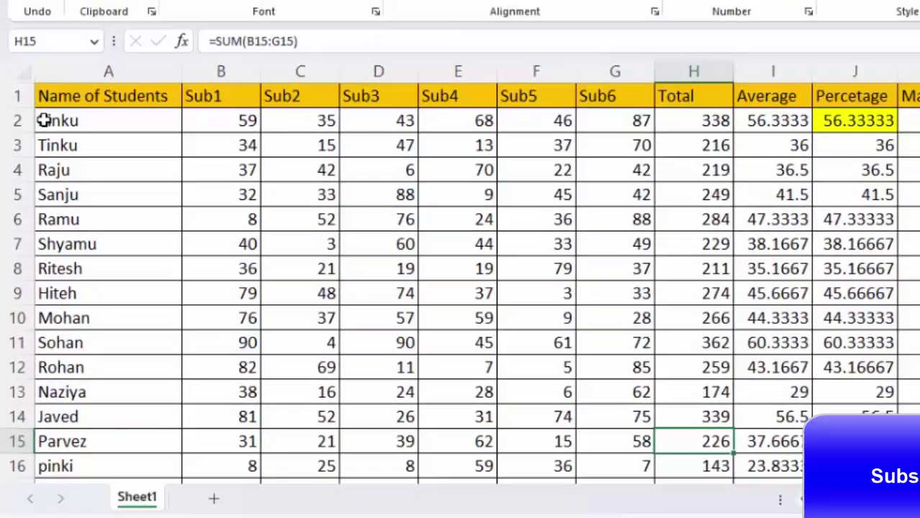
click(45, 120)
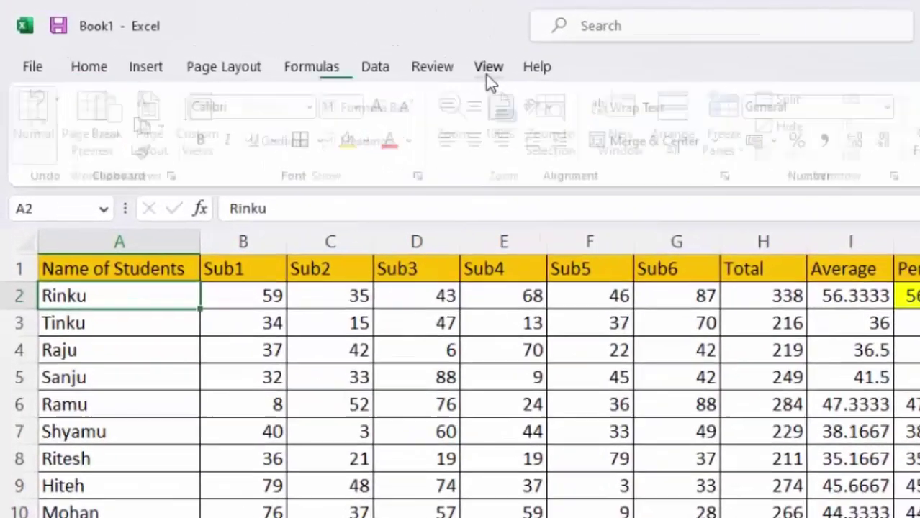
click(329, 44)
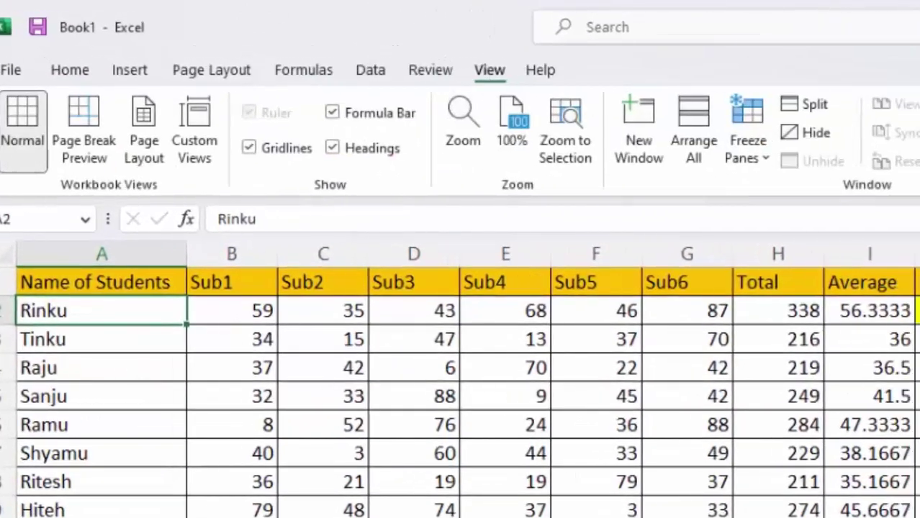
click(429, 153)
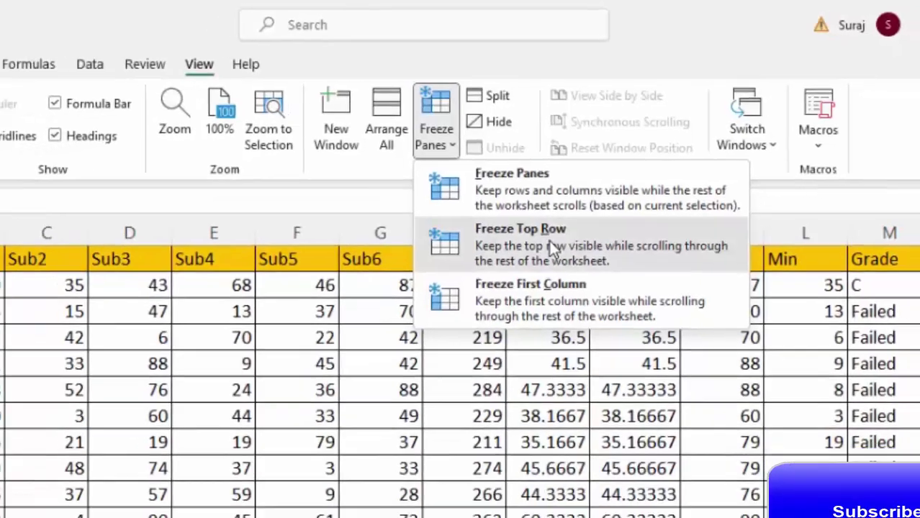
click(543, 270)
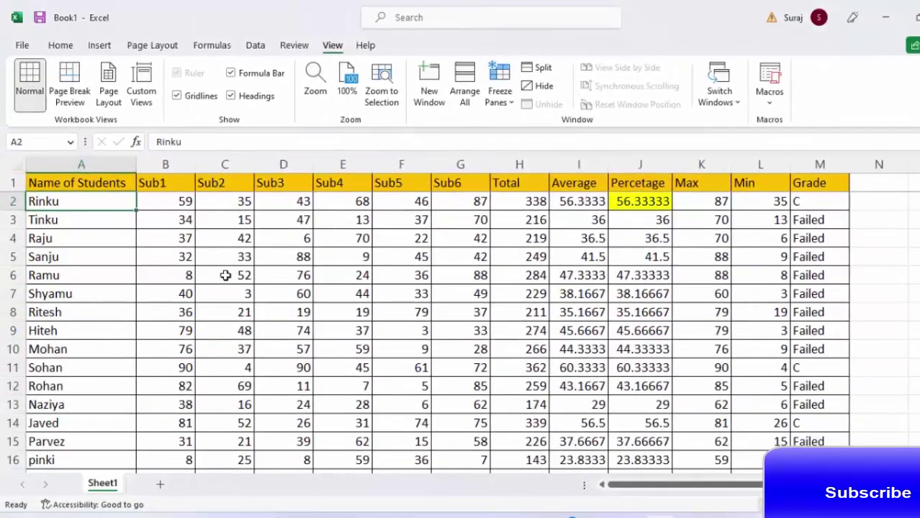
scroll(225, 275, down, 2)
scroll(226, 275, down, 4)
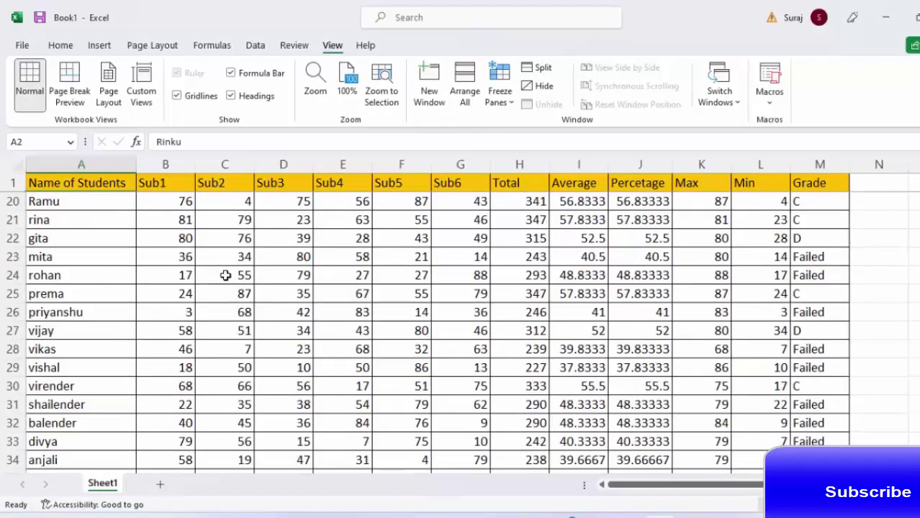
scroll(226, 275, down, 1)
scroll(225, 275, down, 2)
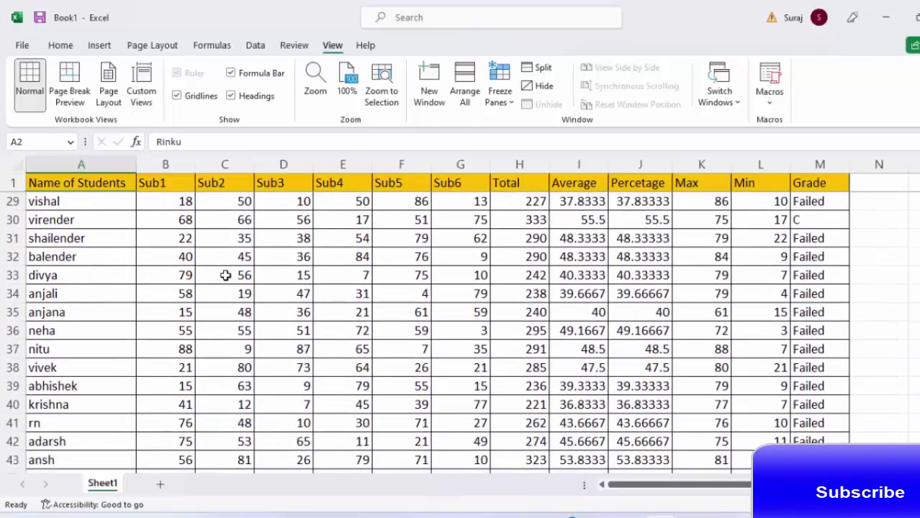
scroll(225, 275, down, 1)
scroll(226, 276, down, 2)
scroll(226, 275, down, 3)
scroll(226, 275, up, 4)
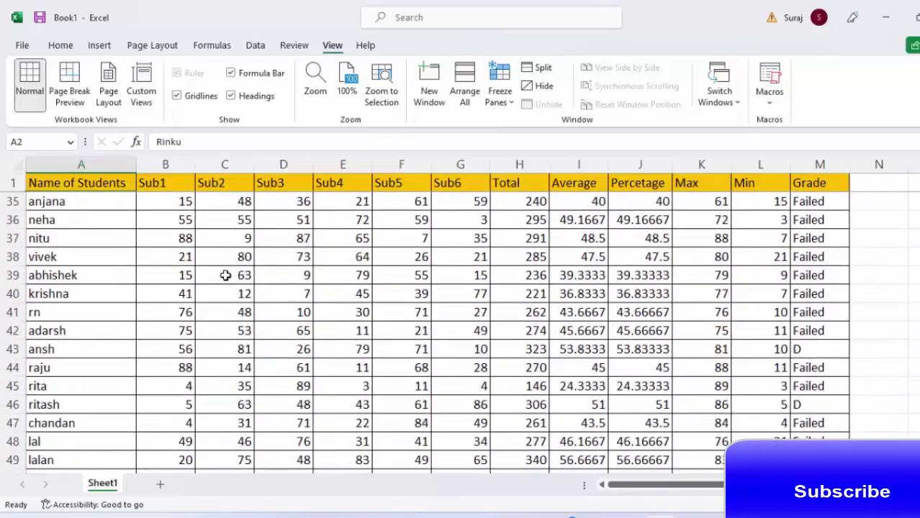
scroll(225, 275, up, 3)
scroll(225, 275, up, 4)
scroll(225, 275, up, 4)
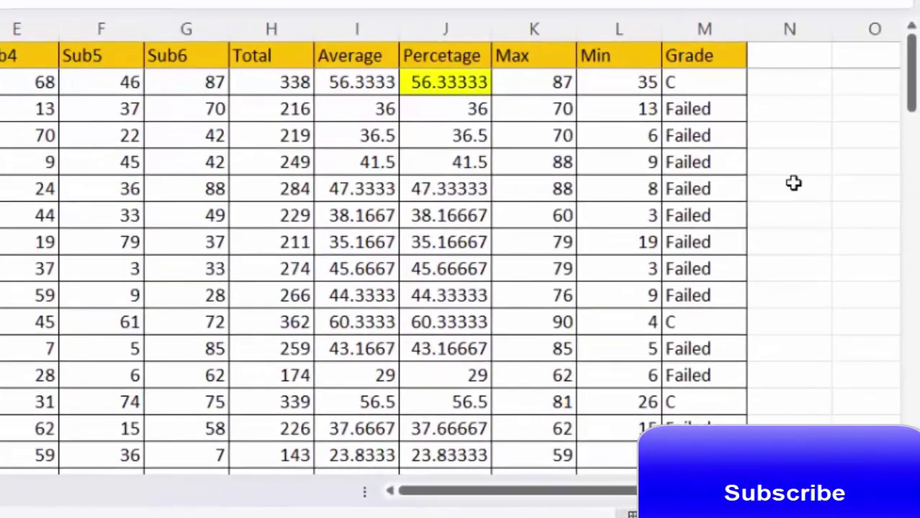
scroll(589, 315, down, 6)
scroll(750, 275, down, 2)
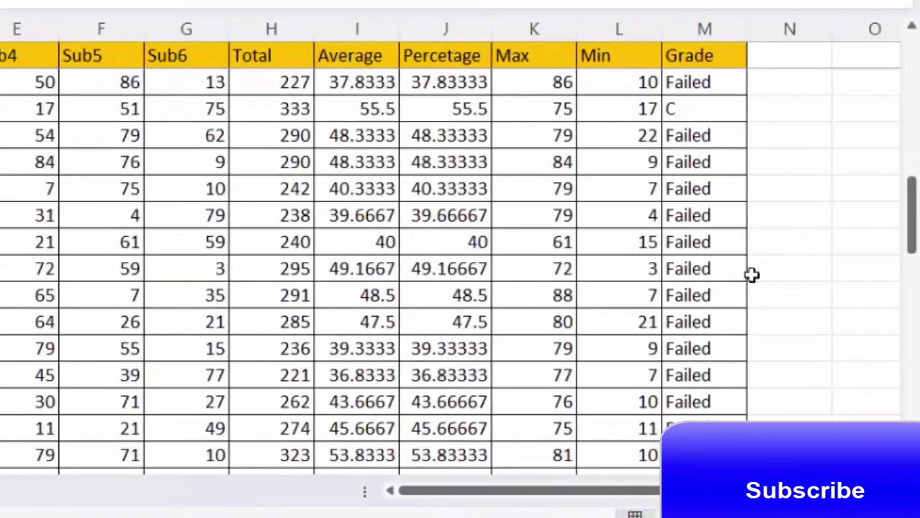
scroll(751, 275, down, 4)
scroll(744, 286, down, 4)
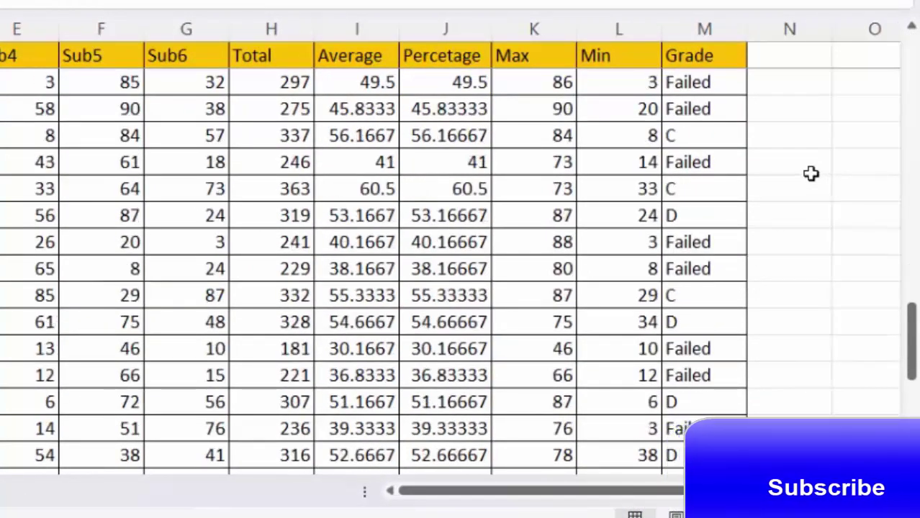
click(788, 164)
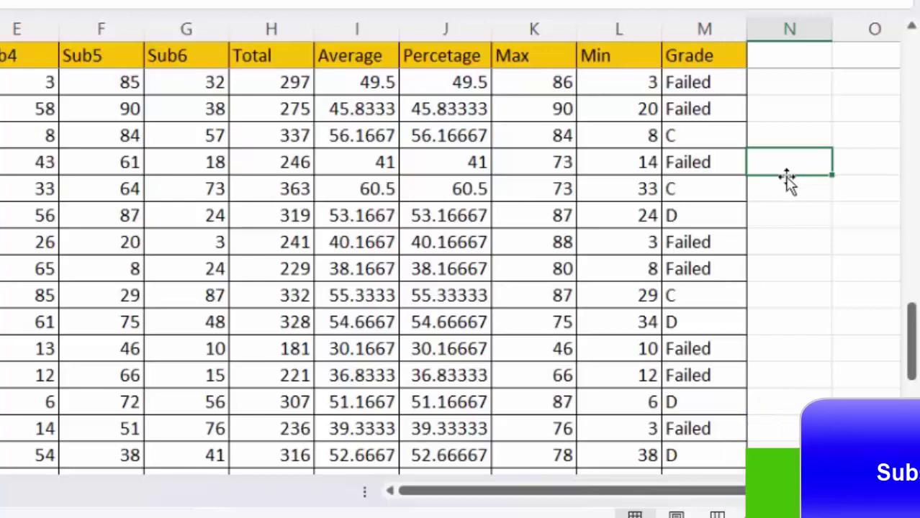
- Enter Kamal in N56 and Total in O56
text(Ka)
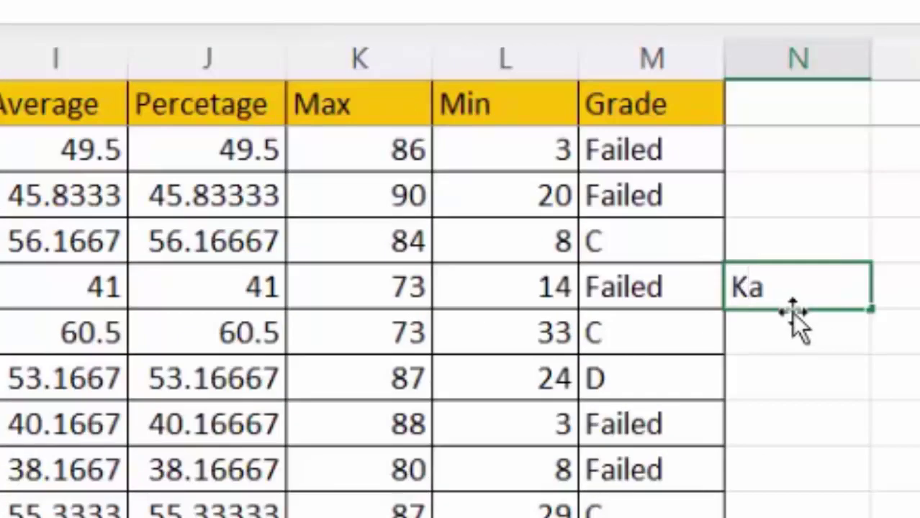
text(mal)
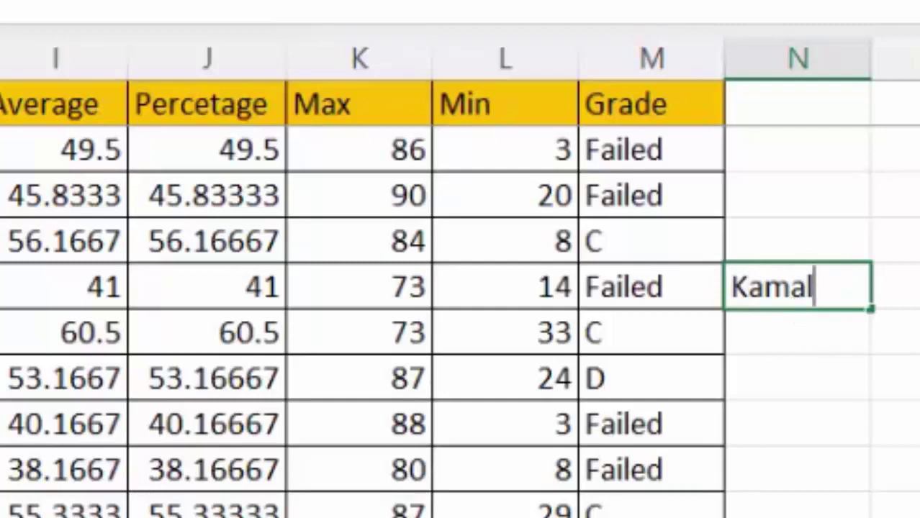
click(895, 286)
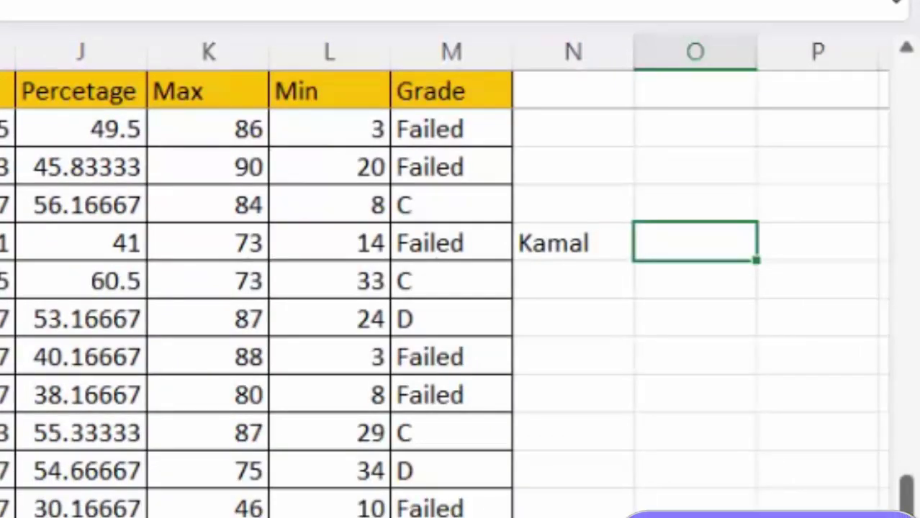
text(Total)
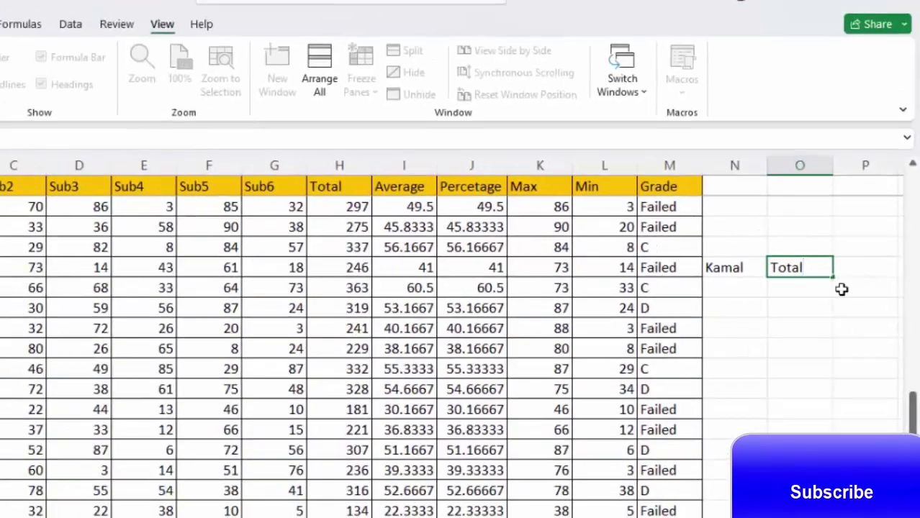
click(714, 287)
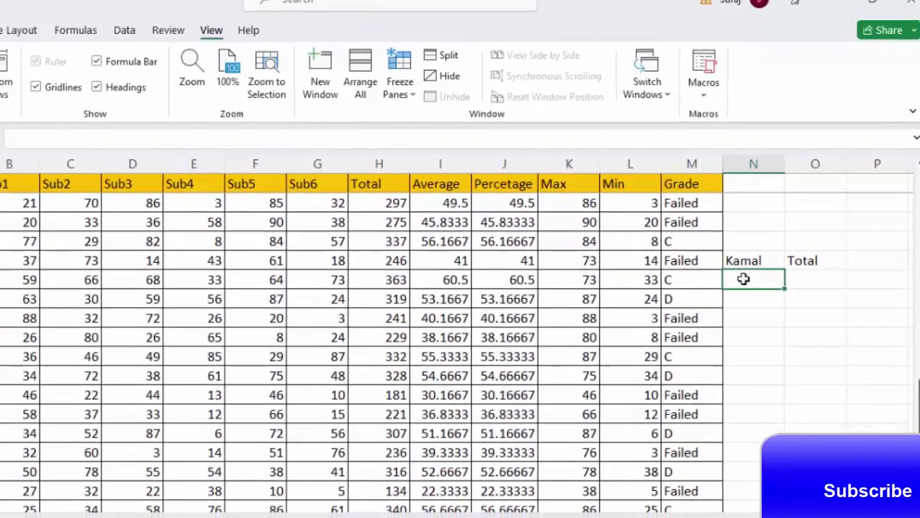
- In N57 begin a MATCH formula using N56 as the lookup value
text(=m)
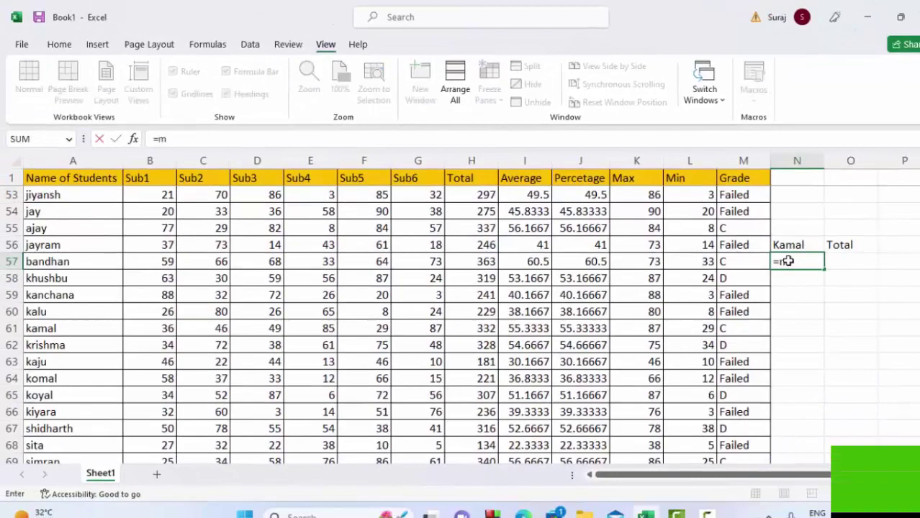
text(a)
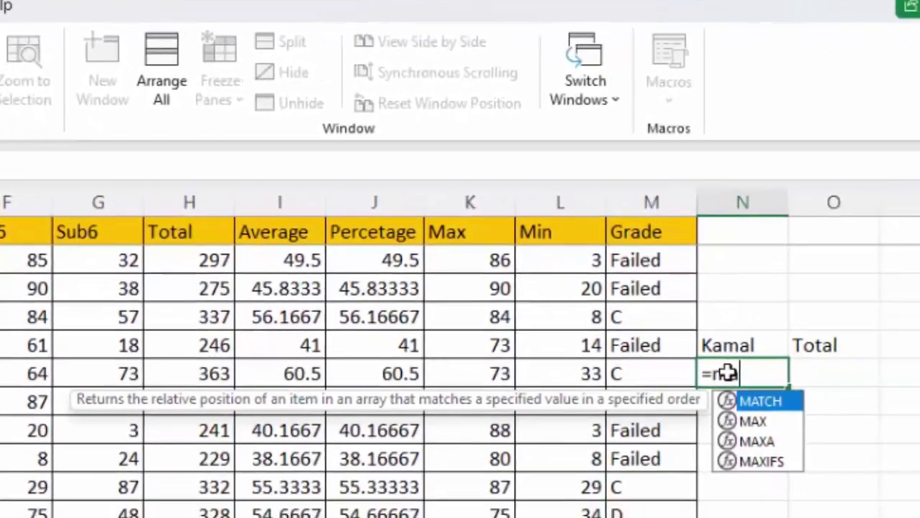
key(Tab)
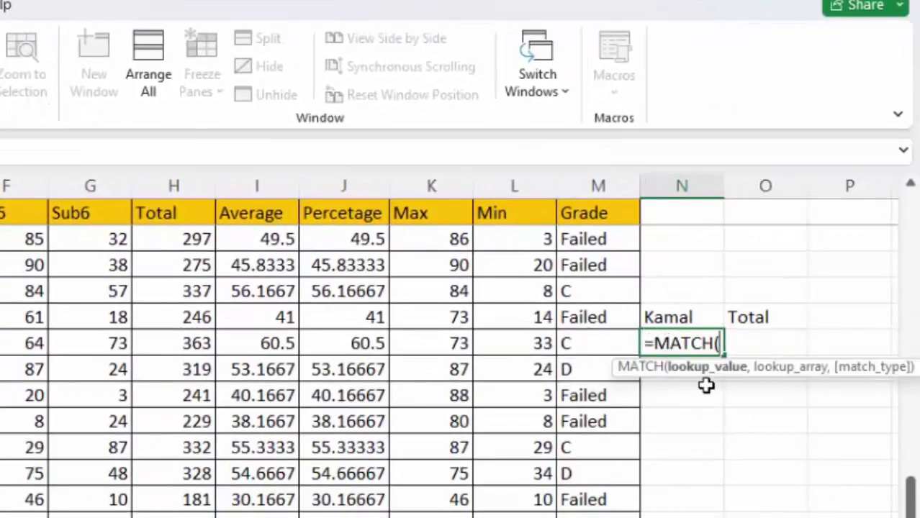
click(693, 319)
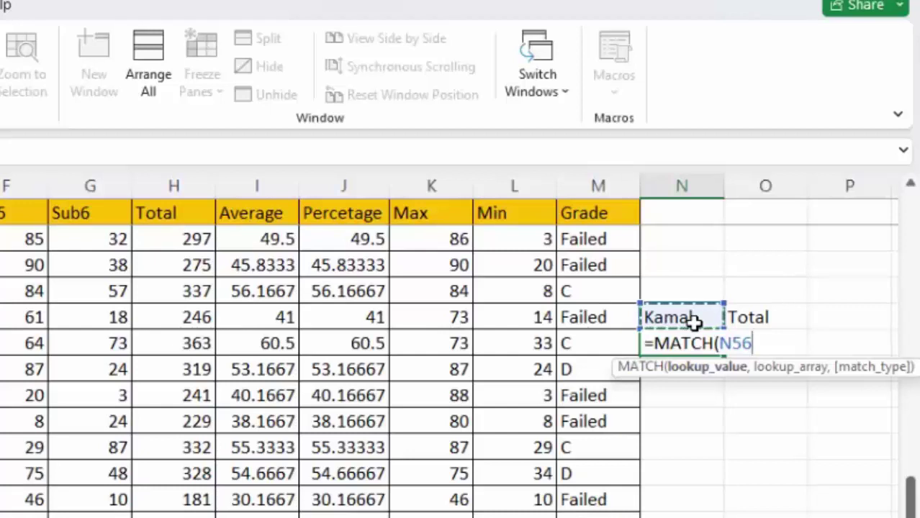
text(,)
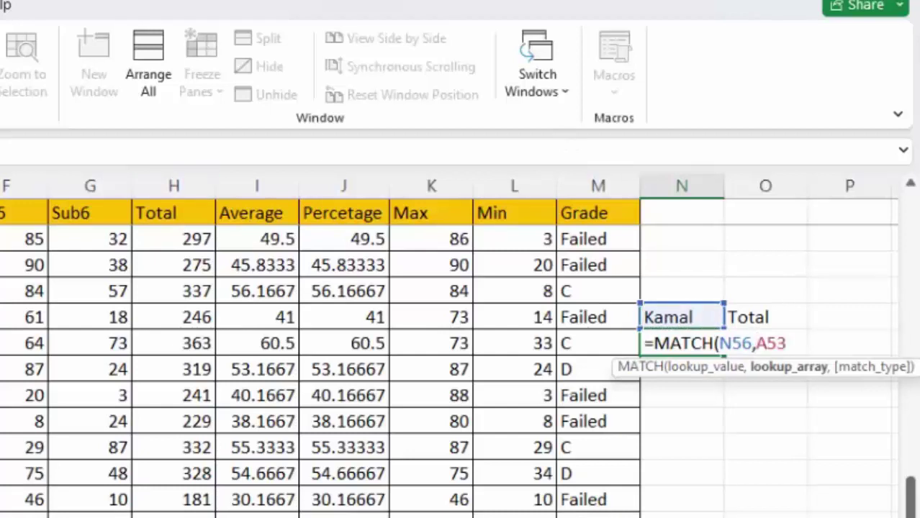
- Set the names range A2:A80 as the MATCH lookup array
mouse_move(96, 460)
mouse_down()
mouse_move(96, 475)
mouse_move(94, 397)
mouse_up()
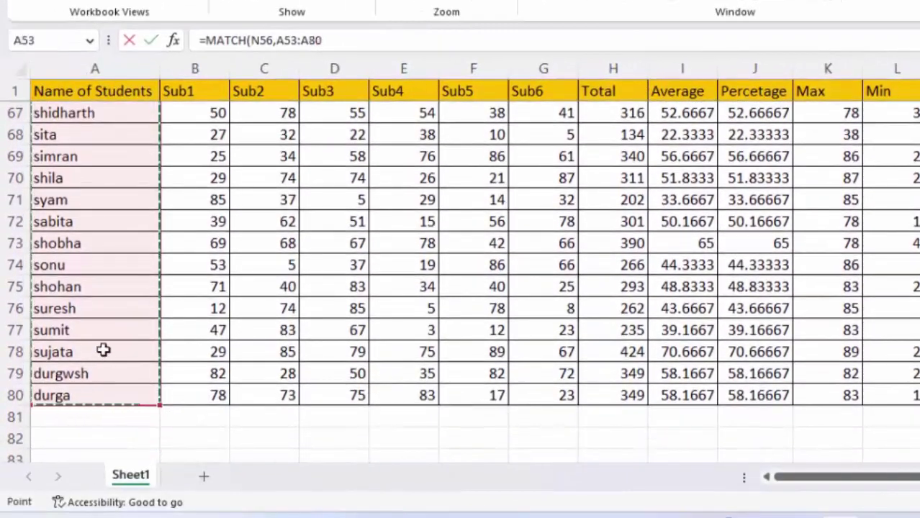
scroll(103, 337, up, 4)
scroll(103, 337, up, 7)
scroll(103, 337, up, 3)
scroll(103, 337, up, 8)
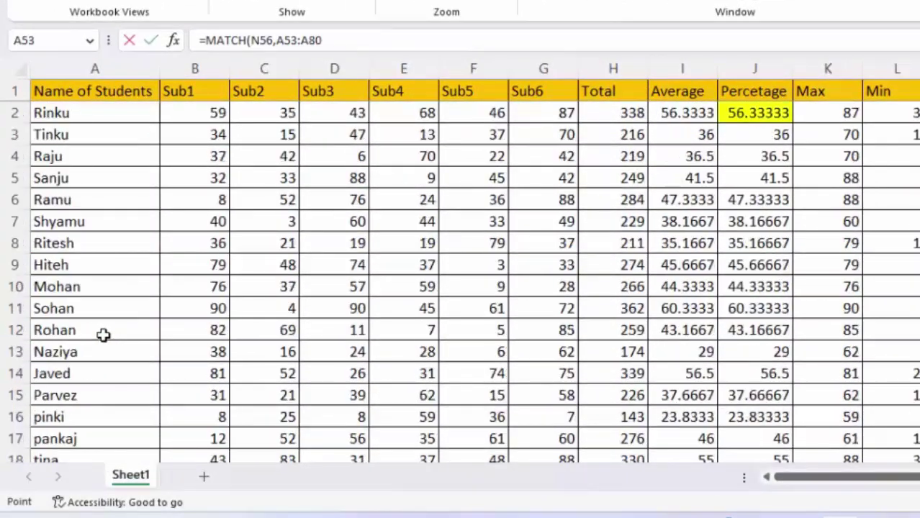
drag(85, 123, 98, 491)
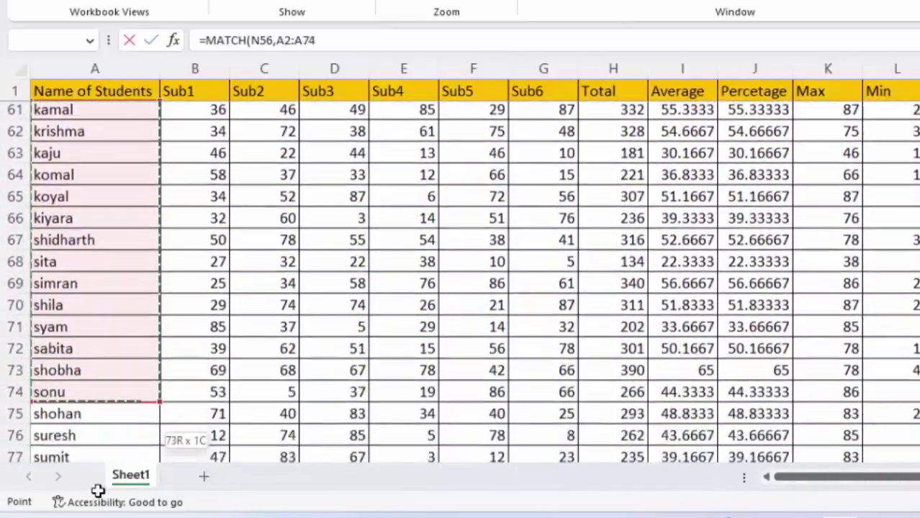
drag(98, 491, 94, 480)
drag(108, 396, 99, 41)
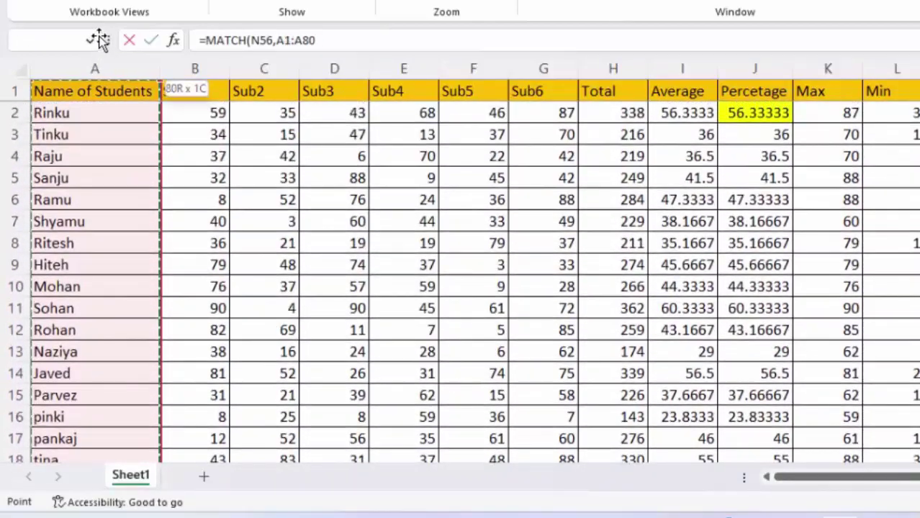
drag(99, 41, 99, 115)
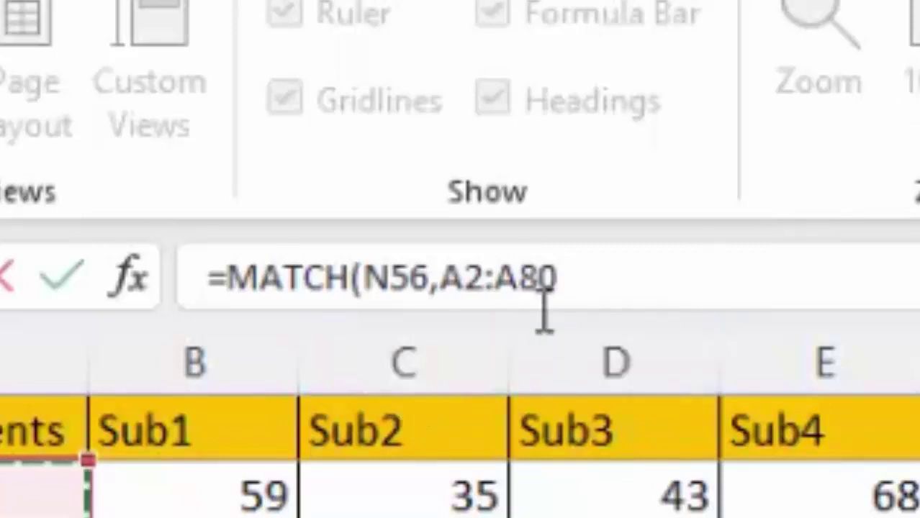
click(593, 279)
drag(15, 497, 45, 446)
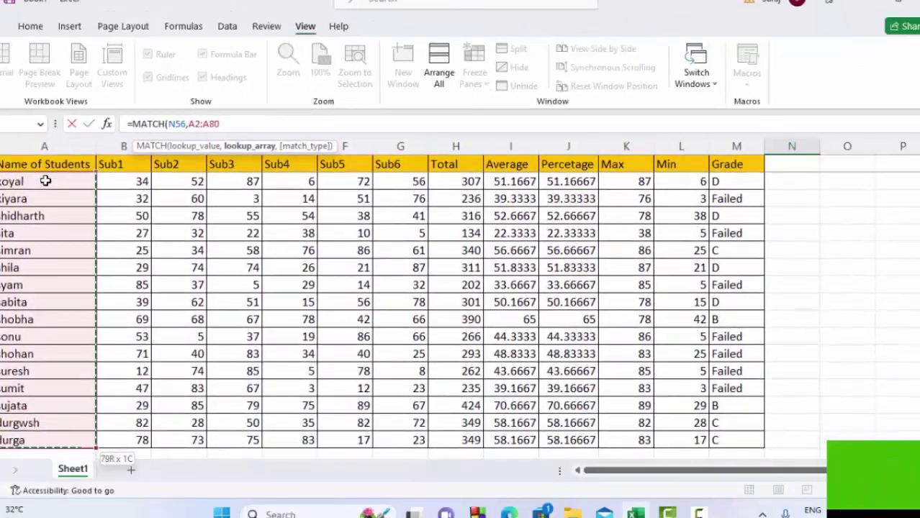
scroll(44, 181, down, 1)
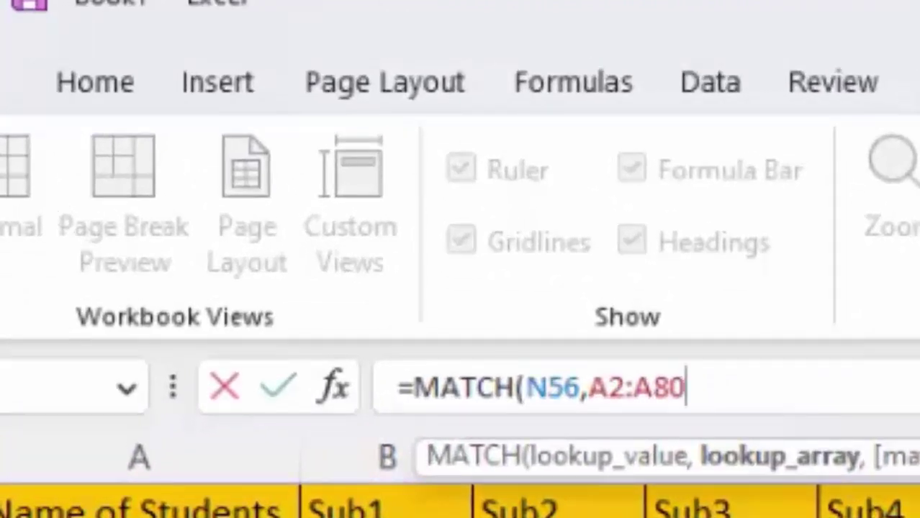
- Lock the range as $A$2:$A$80, add exact match 0, and enter the formula, returning 60
key(F4)
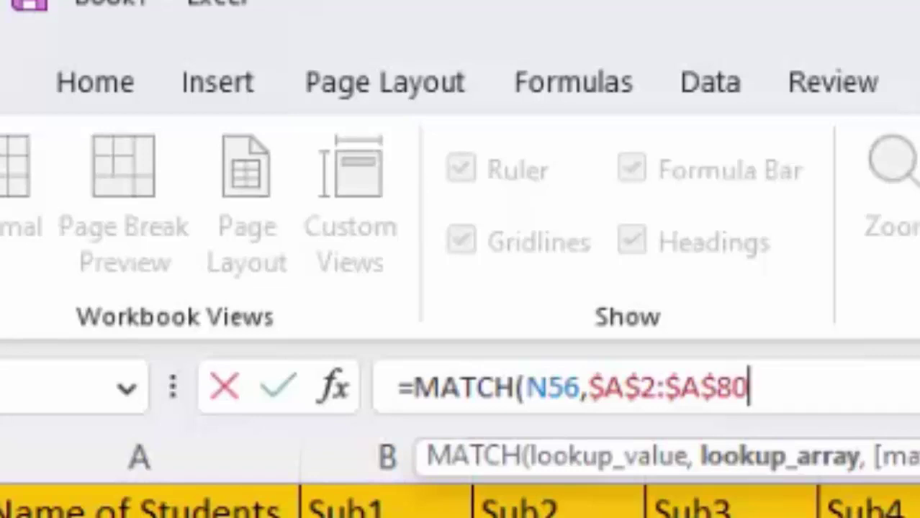
text(,0)
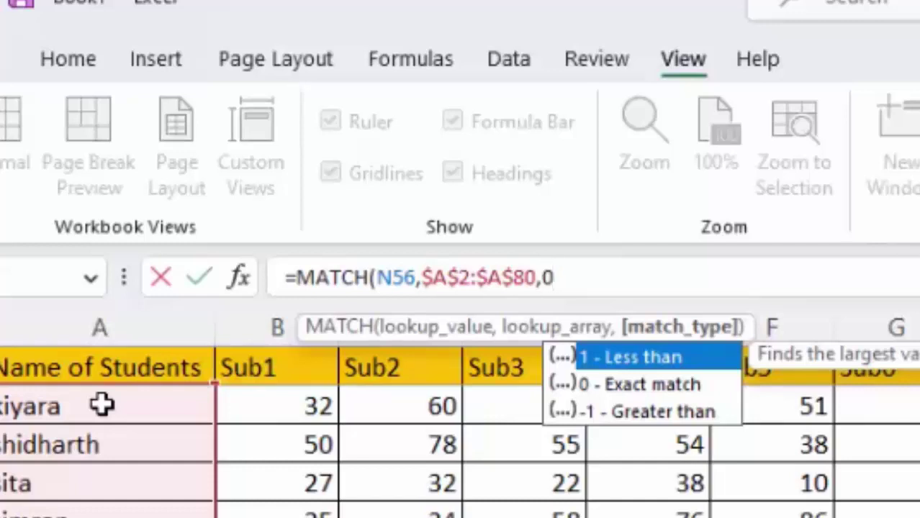
text())
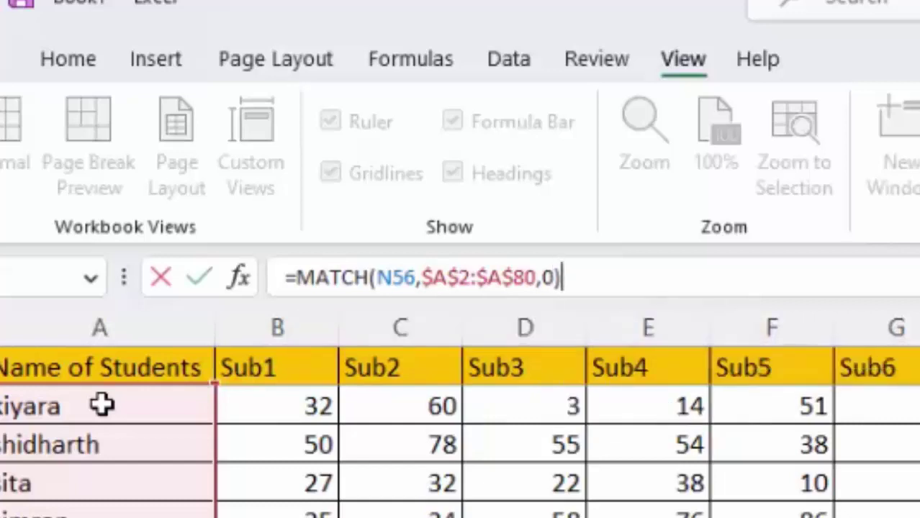
scroll(461, 446, up, 1)
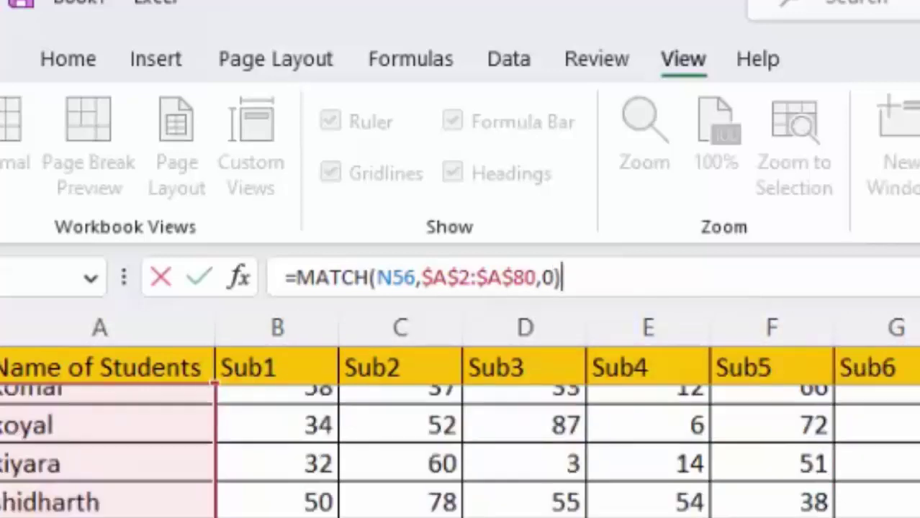
scroll(461, 447, down, 3)
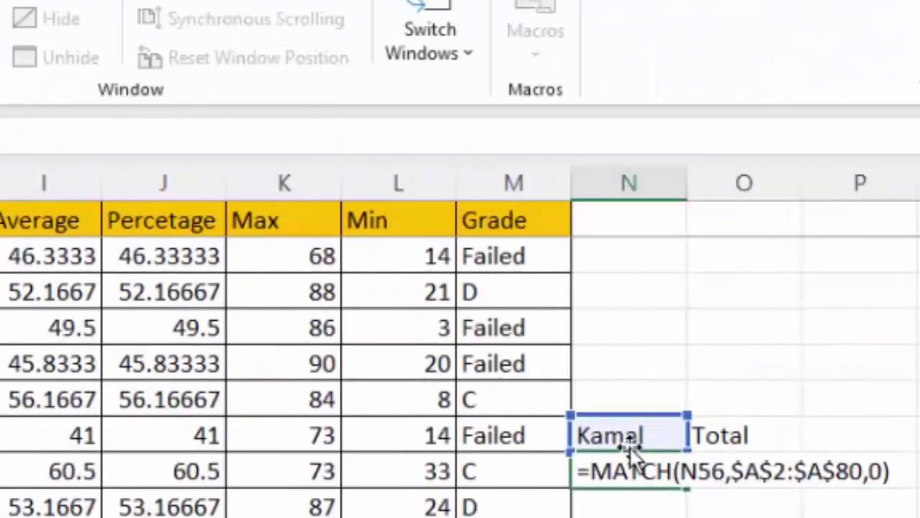
key(Return)
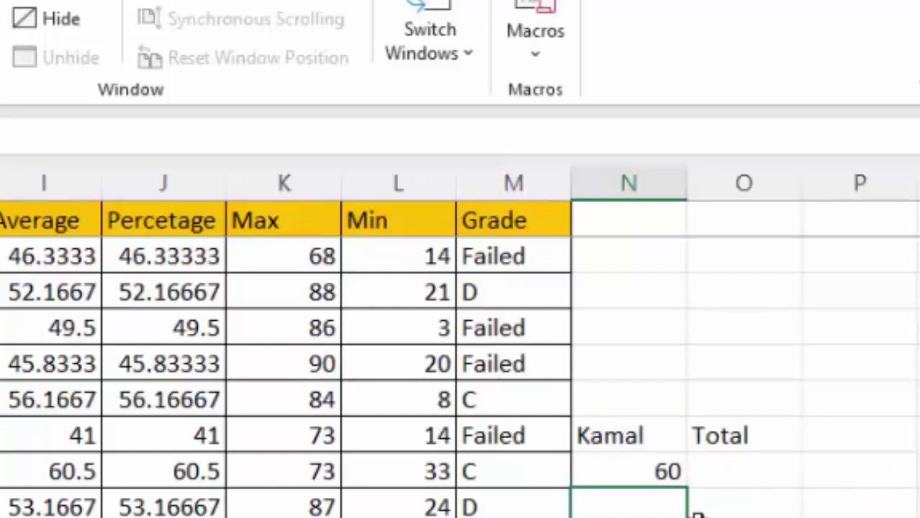
- Reselect the 60 result and count student positions from Rinku through Sanju
click(655, 469)
text(=MATCH(N56,$A$2:$A$80,0))
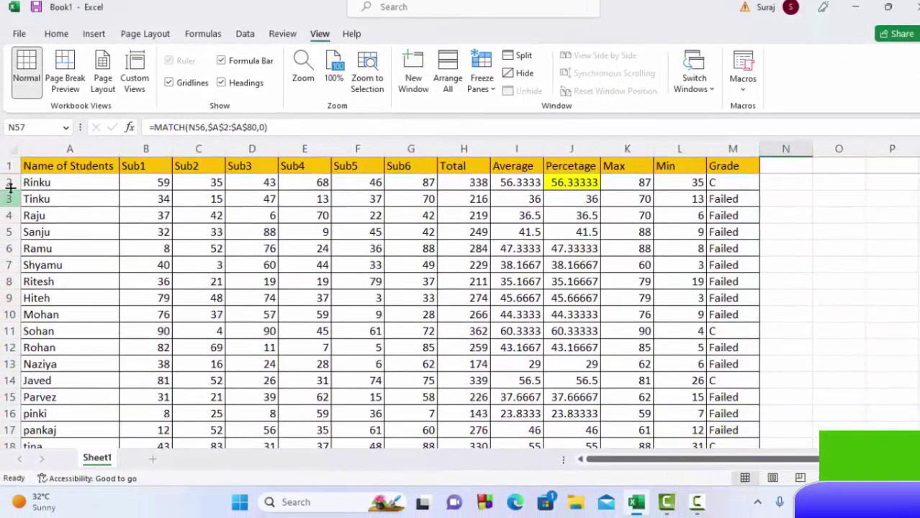
click(10, 184)
click(11, 200)
click(12, 215)
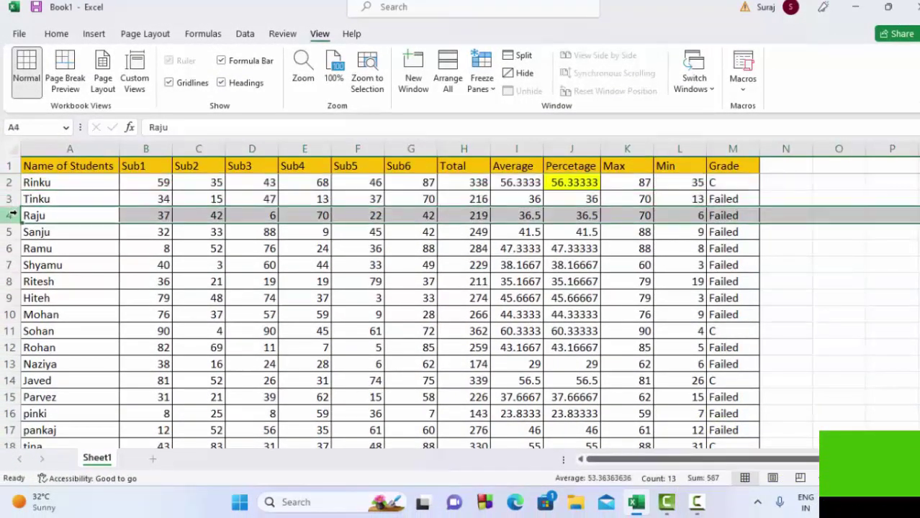
click(10, 232)
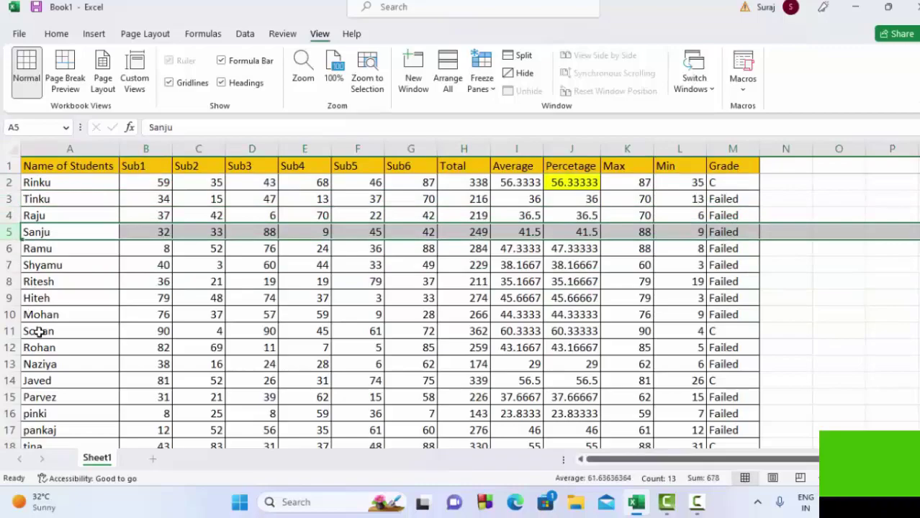
- Scroll through the student list, then jump to N56 and delete its old name
scroll(39, 331, down, 9)
scroll(38, 331, down, 4)
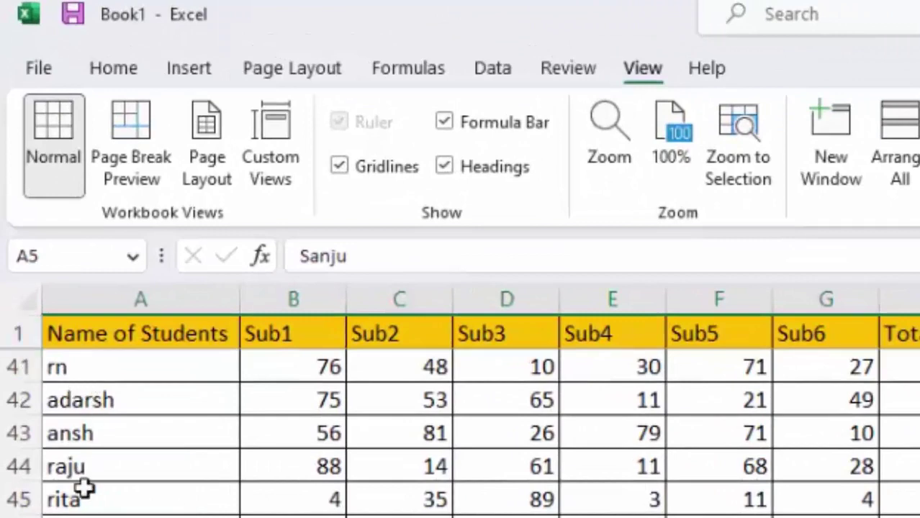
scroll(147, 452, down, 4)
scroll(148, 452, down, 4)
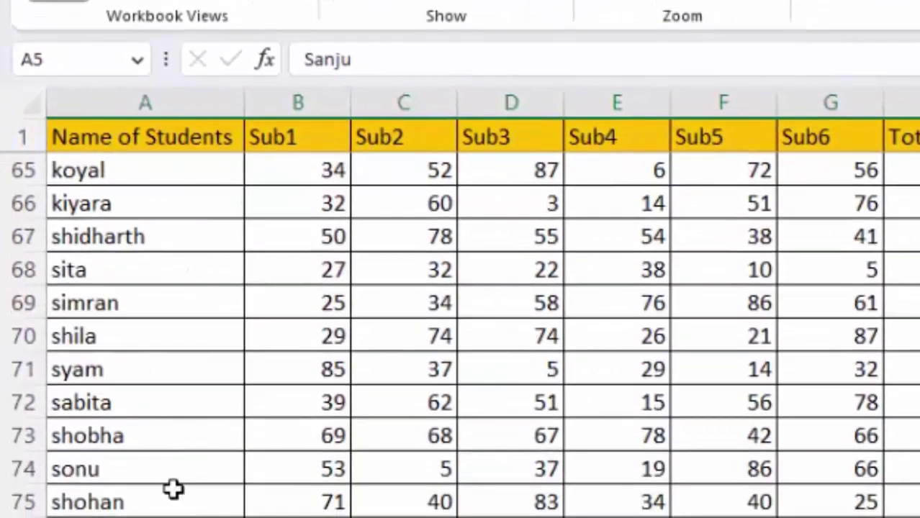
scroll(148, 452, up, 4)
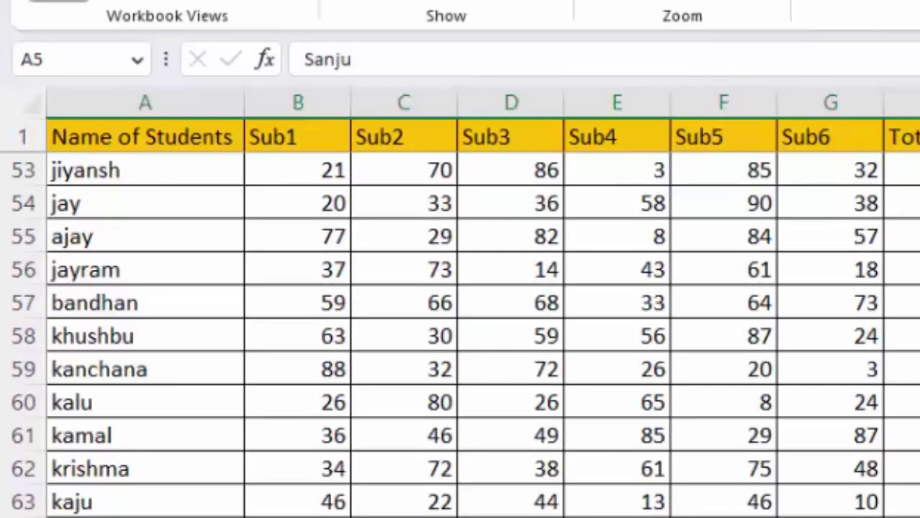
scroll(461, 324, up, 7)
scroll(461, 324, up, 8)
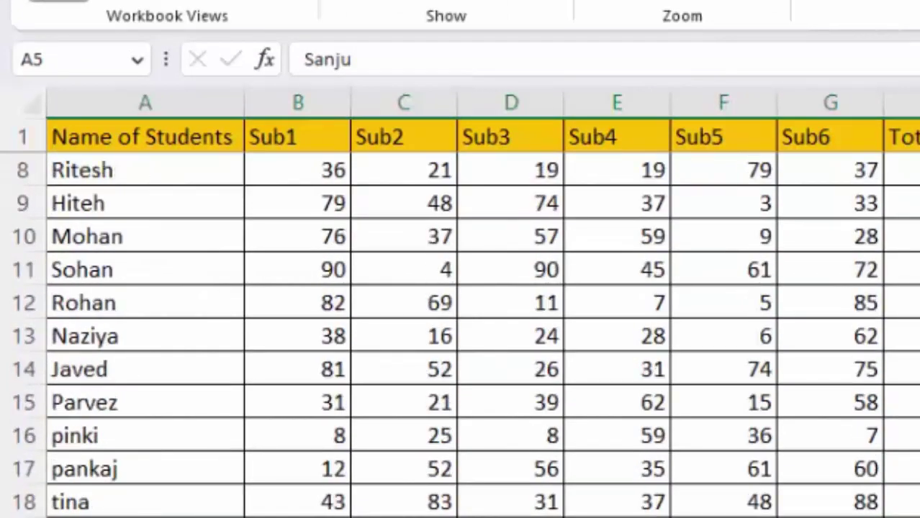
scroll(461, 324, up, 2)
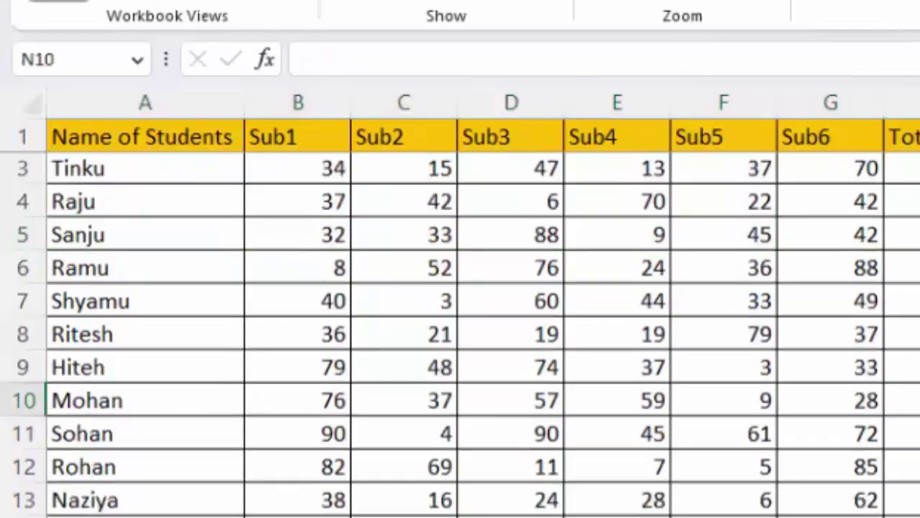
scroll(461, 339, down, 8)
scroll(460, 338, down, 8)
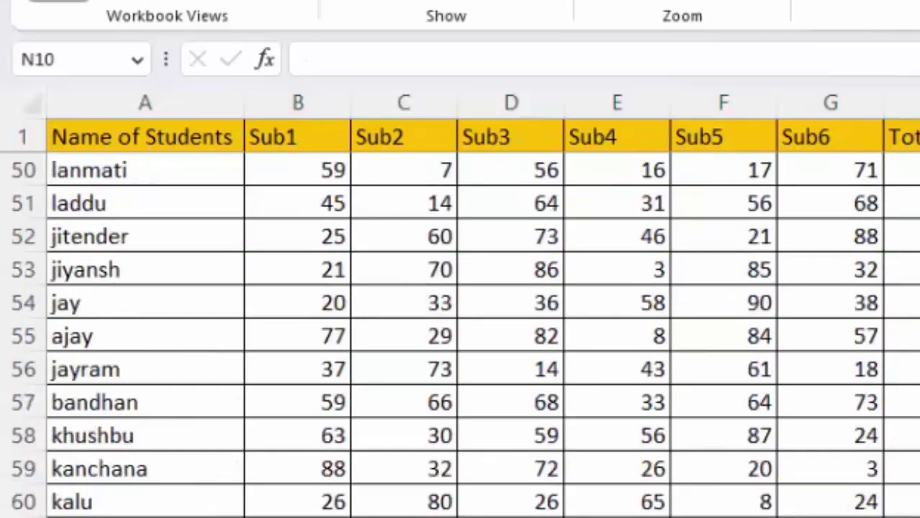
key(ctrl+Down)
key(Delete)
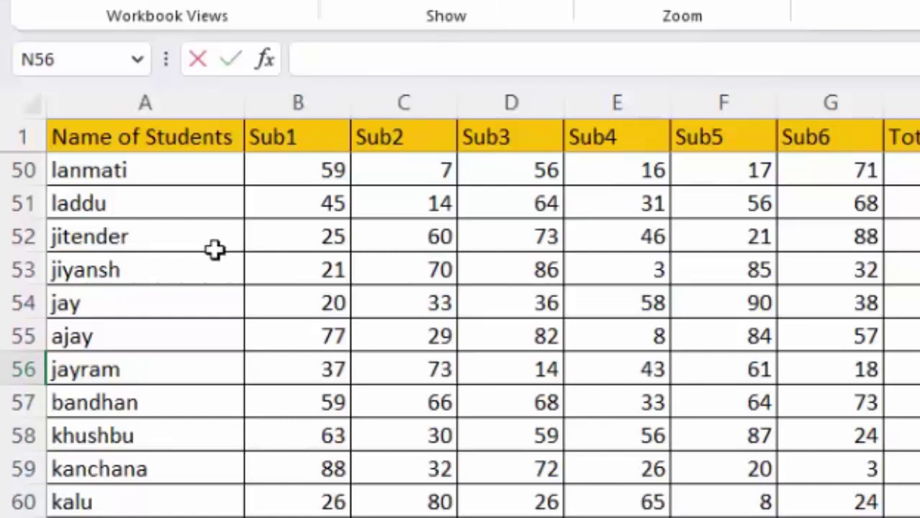
- Copy the student name laddu from A51 into N56
click(98, 205)
right_click(99, 205)
click(157, 53)
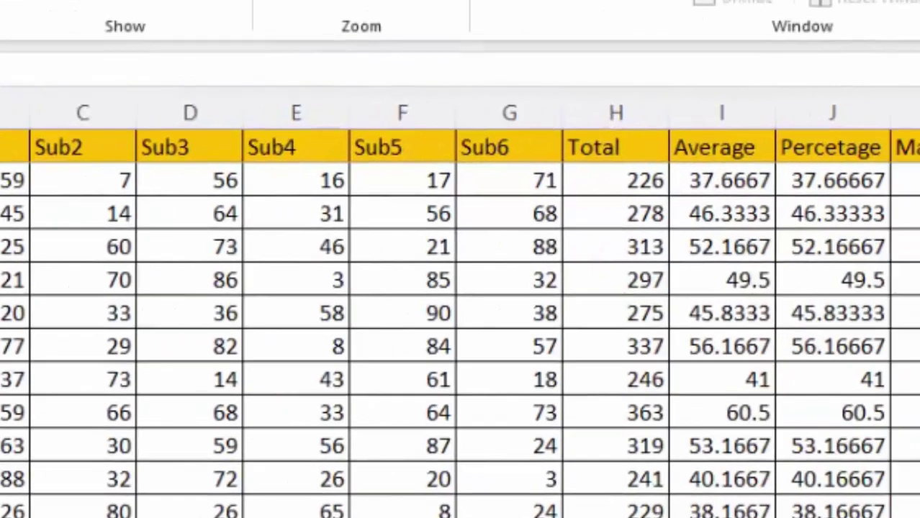
text(laddu)
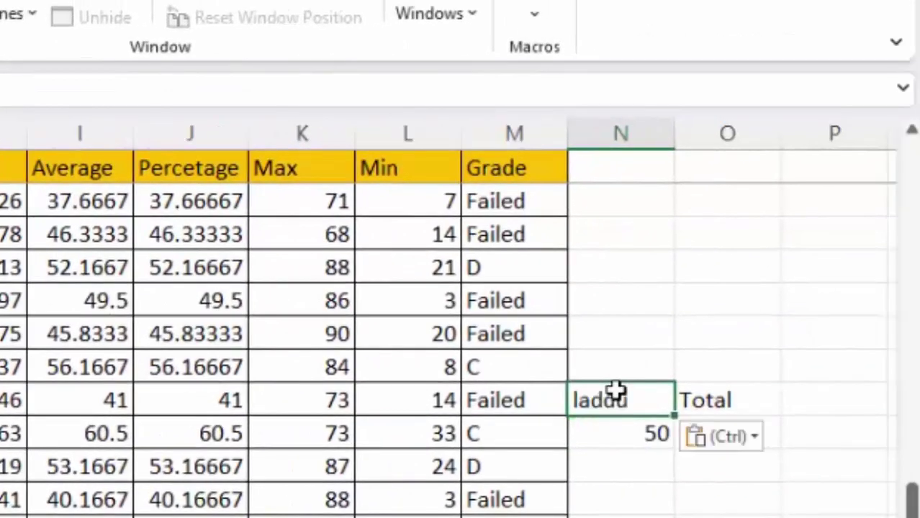
click(652, 516)
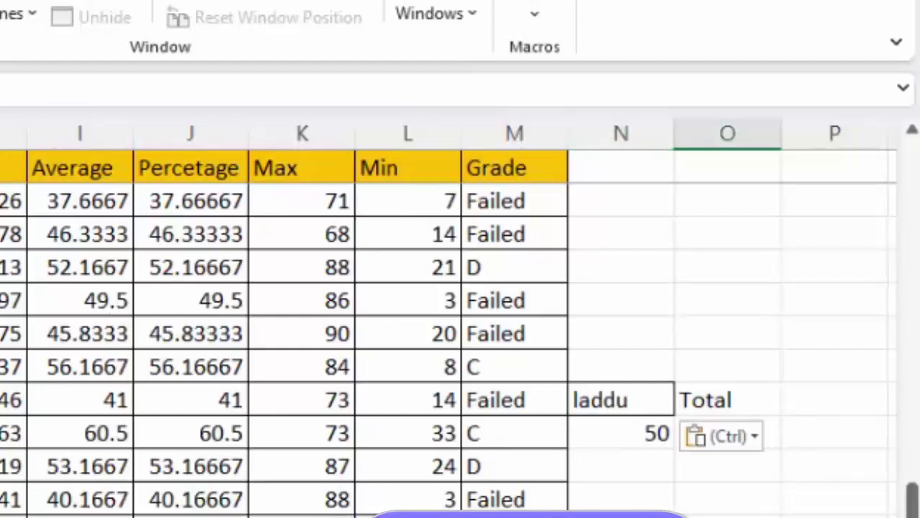
click(752, 472)
click(821, 435)
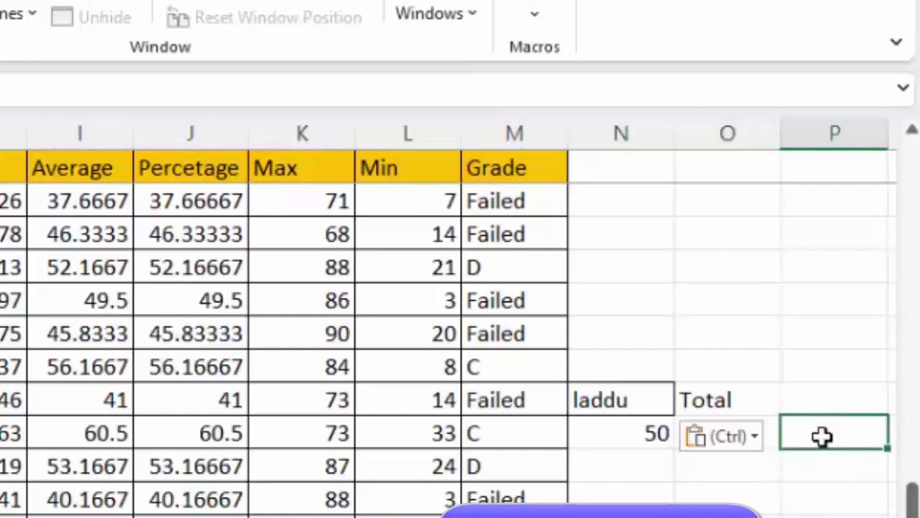
- Check that N57's =MATCH(N56,$A$2:$A$80,0) now returns 50 for laddu
click(602, 439)
double_click(602, 439)
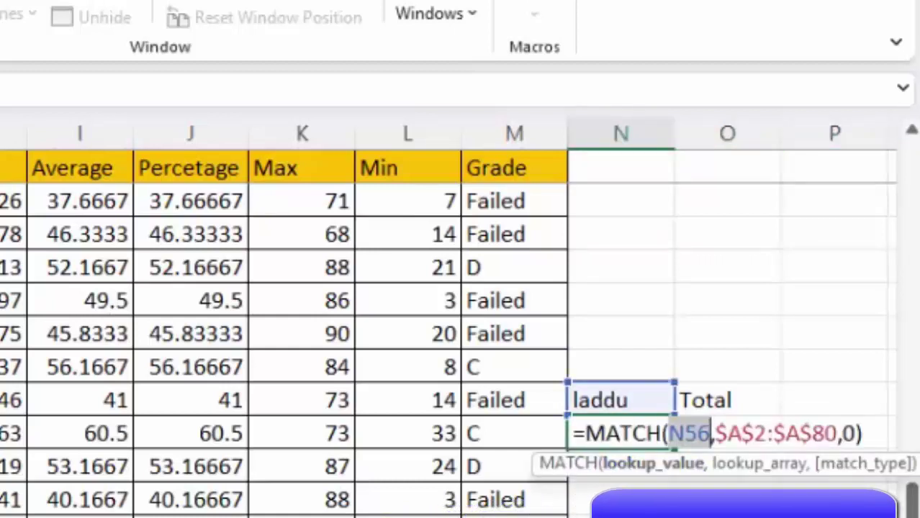
key(Return)
click(723, 431)
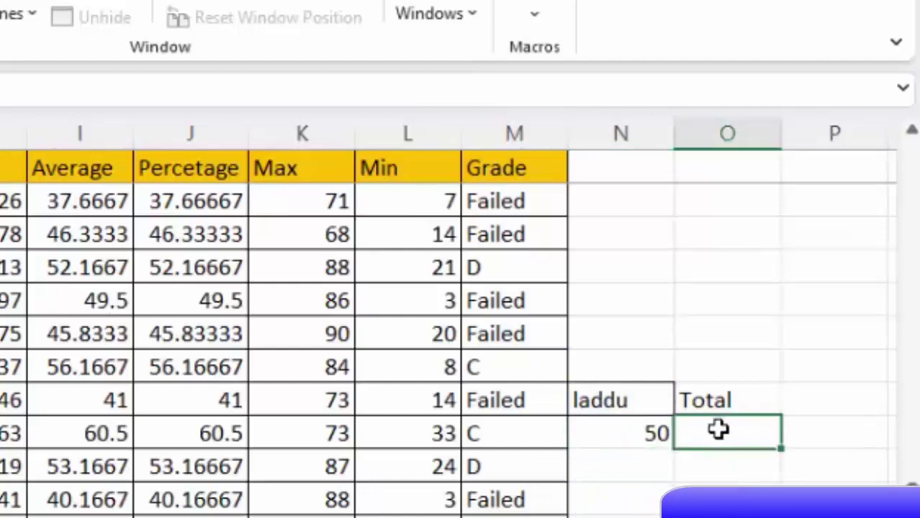
scroll(441, 286, up, 1)
- In O57 start a MATCH formula using the Total label in O56 as lookup value
scroll(448, 284, up, 2)
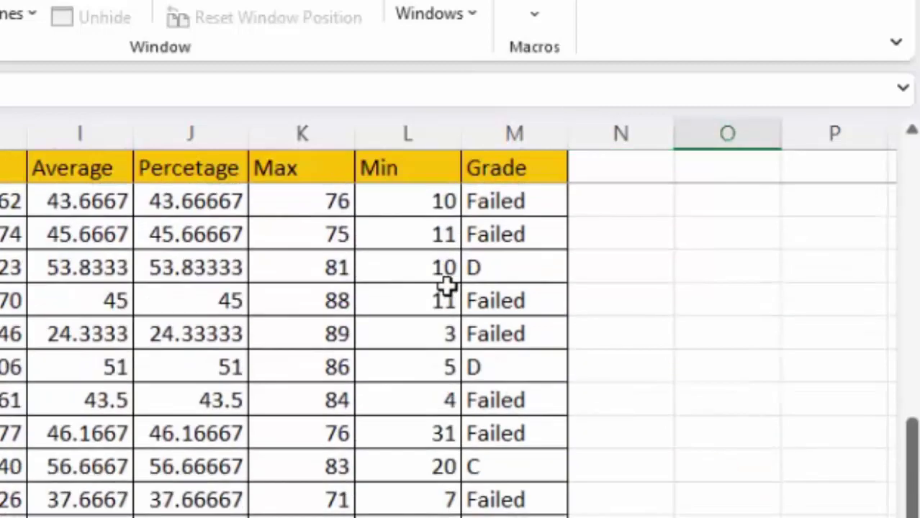
scroll(592, 372, down, 2)
text(=)
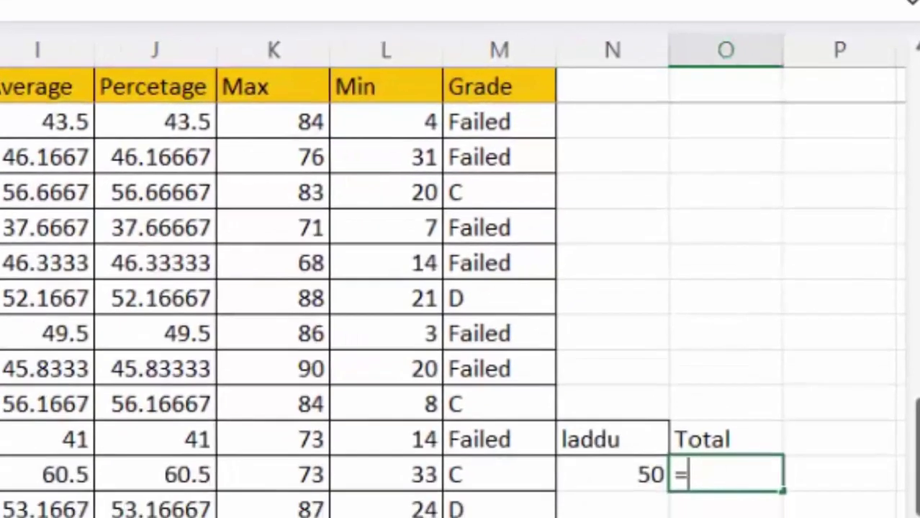
text(match)
key(Tab)
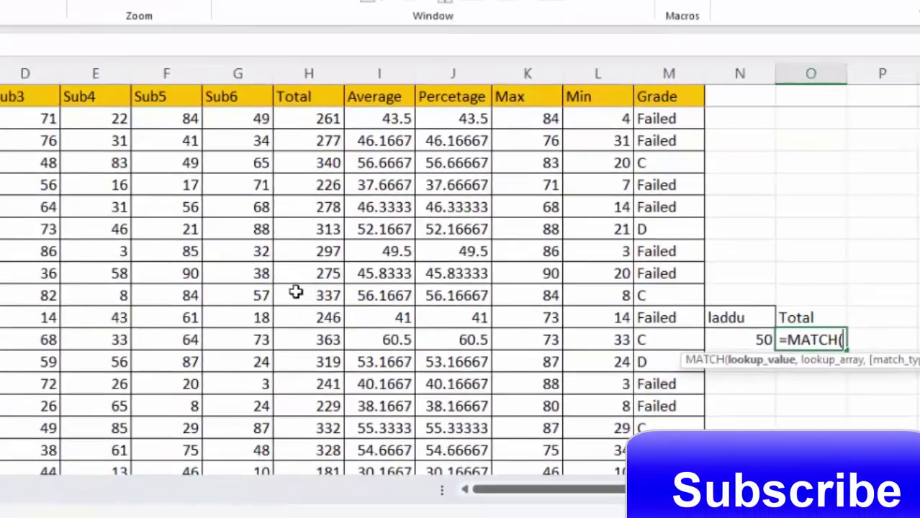
scroll(395, 305, down, 10)
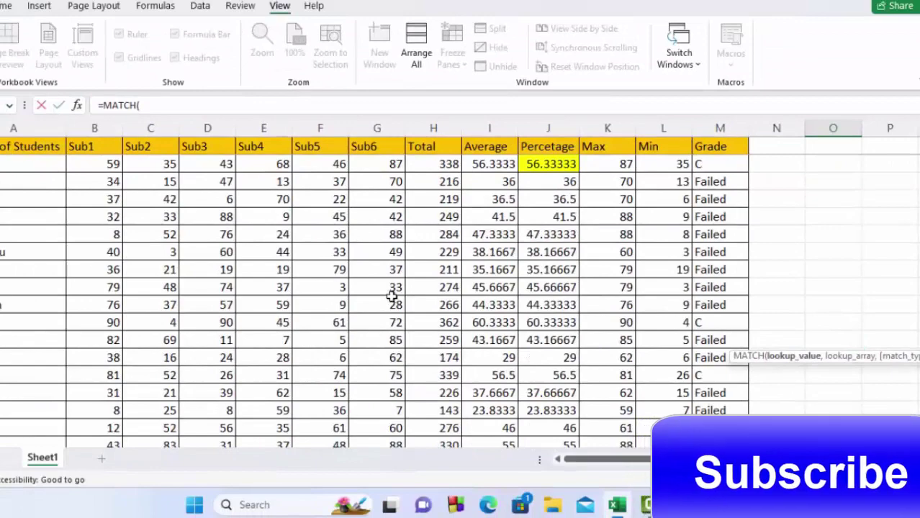
scroll(592, 323, down, 10)
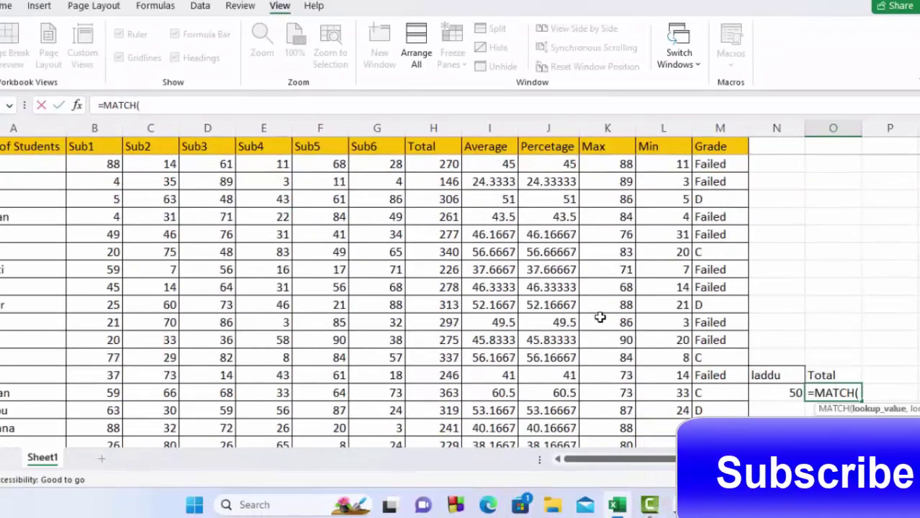
click(828, 269)
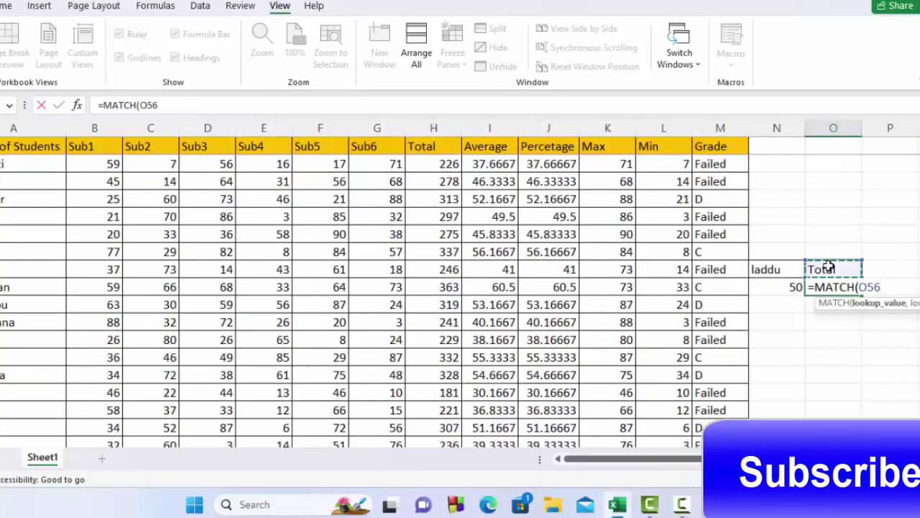
text(,)
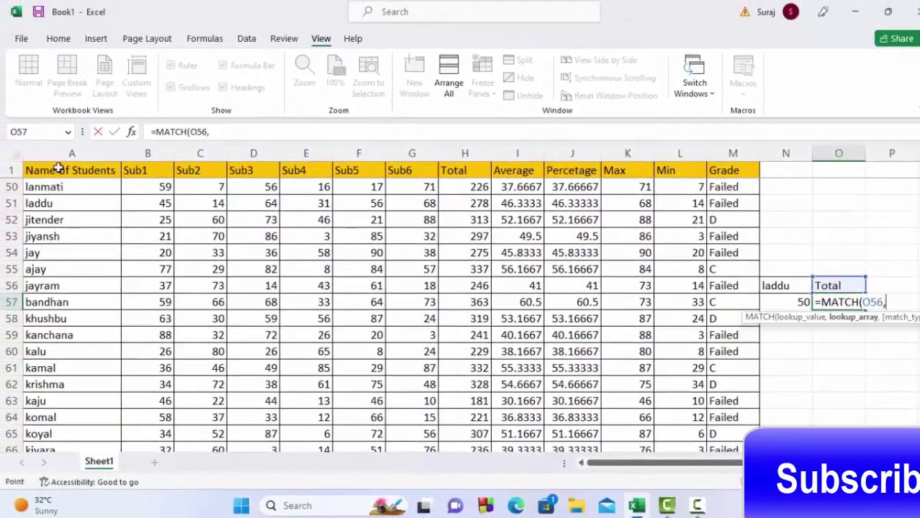
- Search the locked header row $A$1:$M$1 with exact match, returning 8
drag(59, 168, 645, 152)
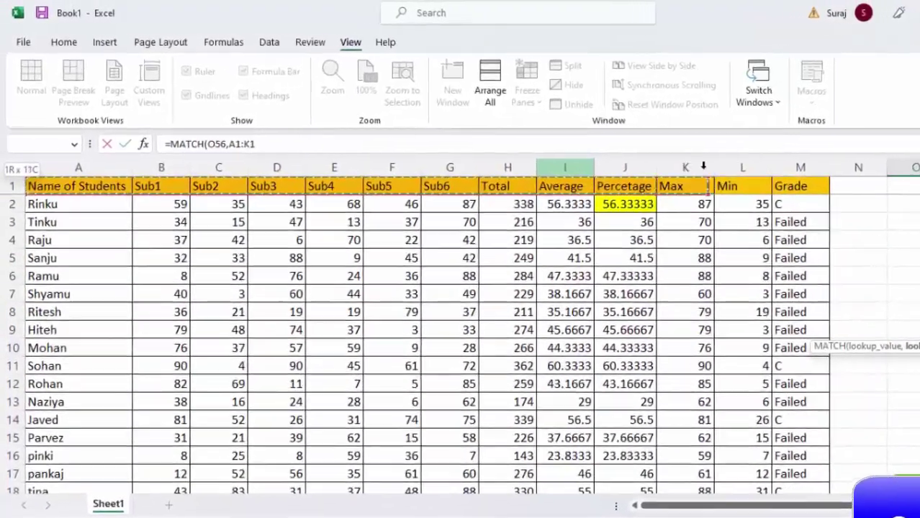
drag(703, 166, 792, 184)
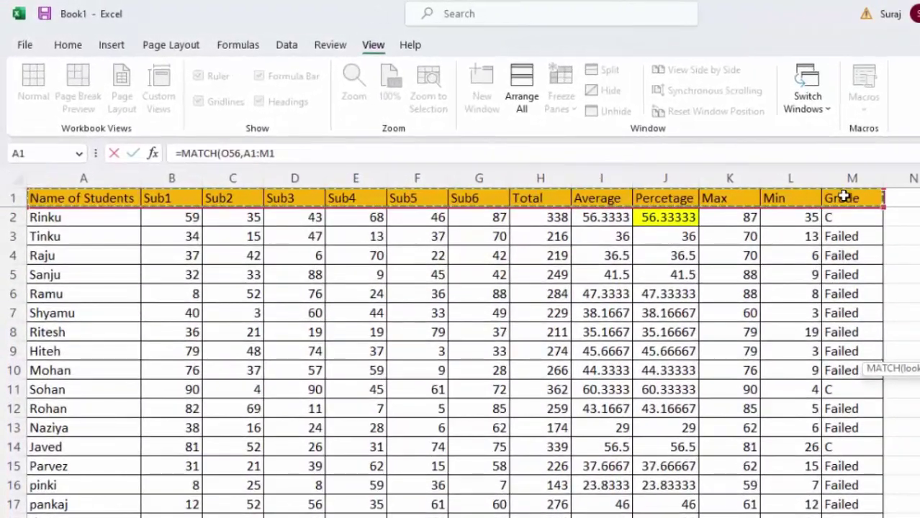
key(F4)
text(,)
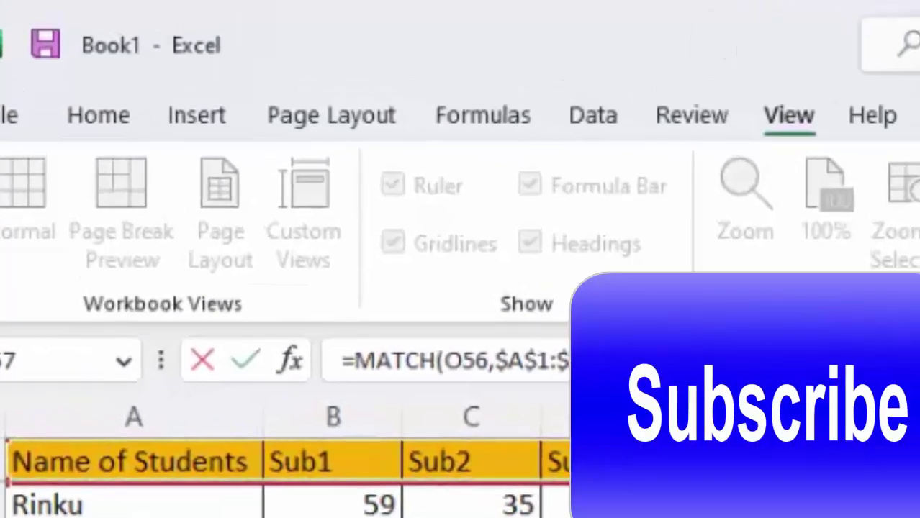
text(0)
key(Return)
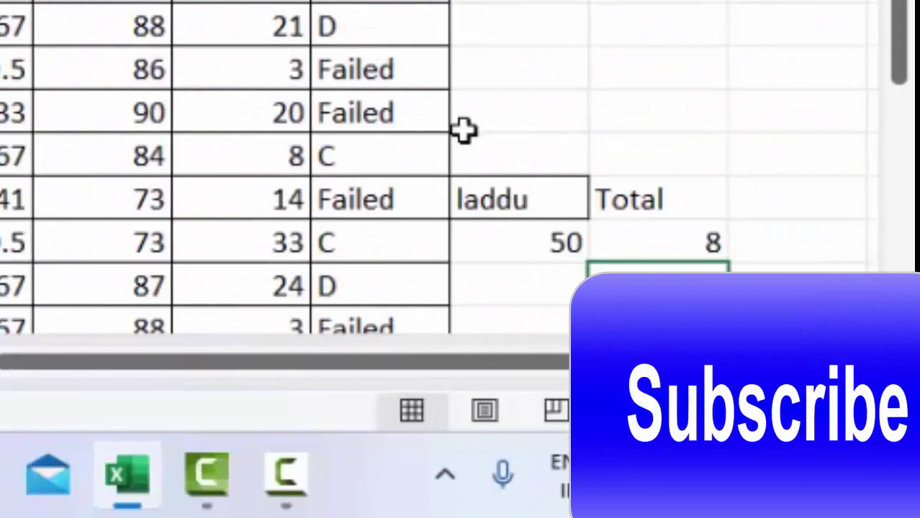
click(669, 242)
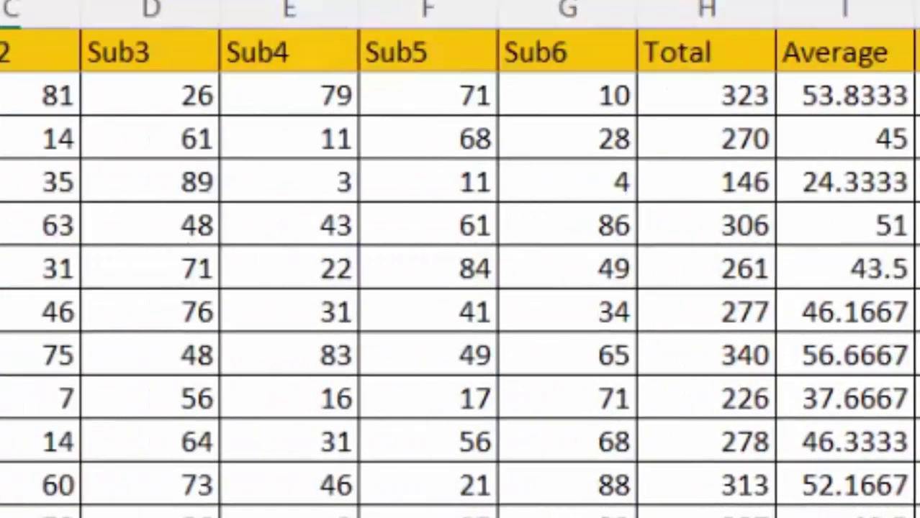
click(123, 236)
click(408, 236)
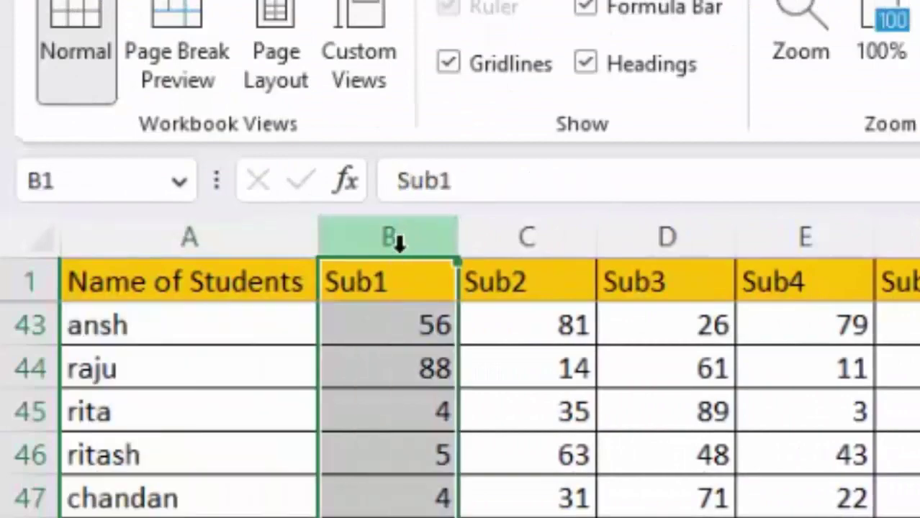
click(530, 237)
click(409, 135)
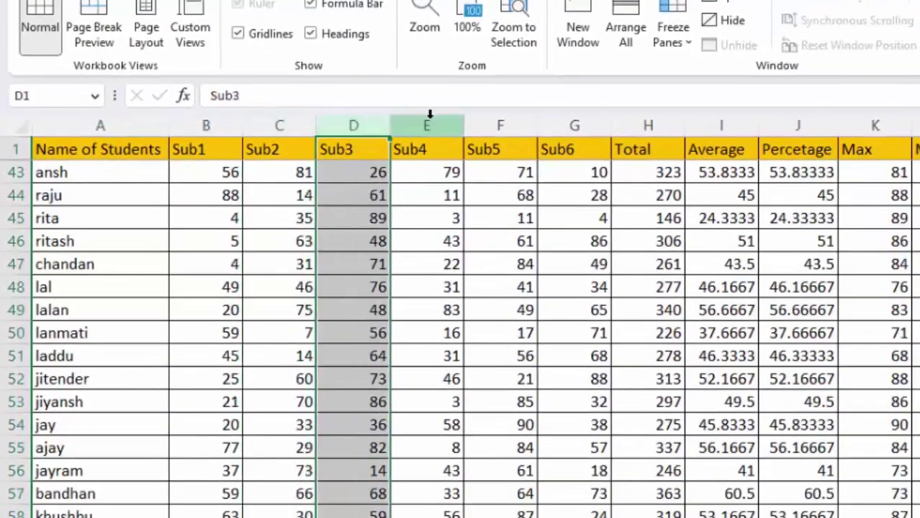
click(468, 135)
click(502, 134)
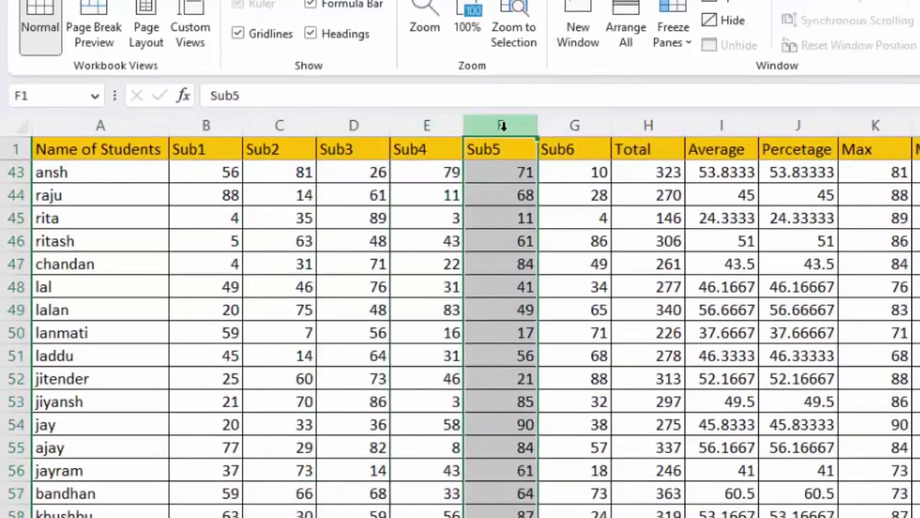
click(583, 138)
click(648, 119)
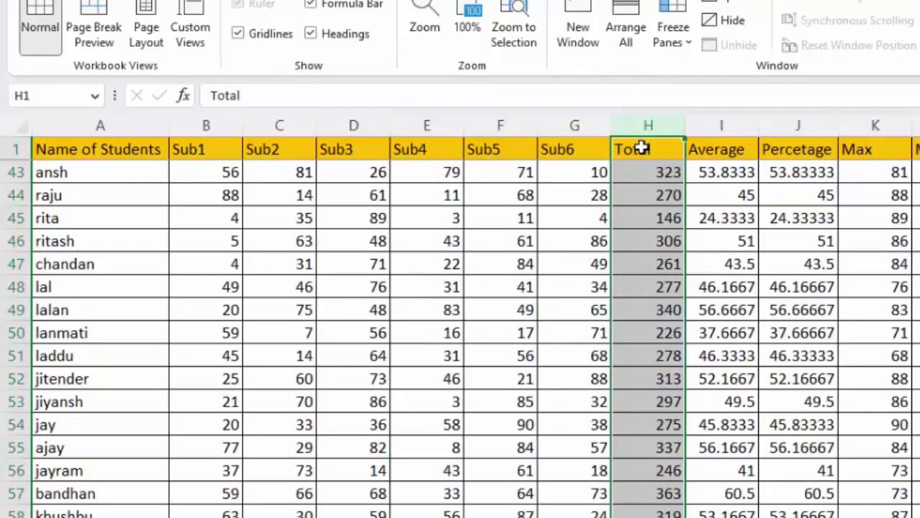